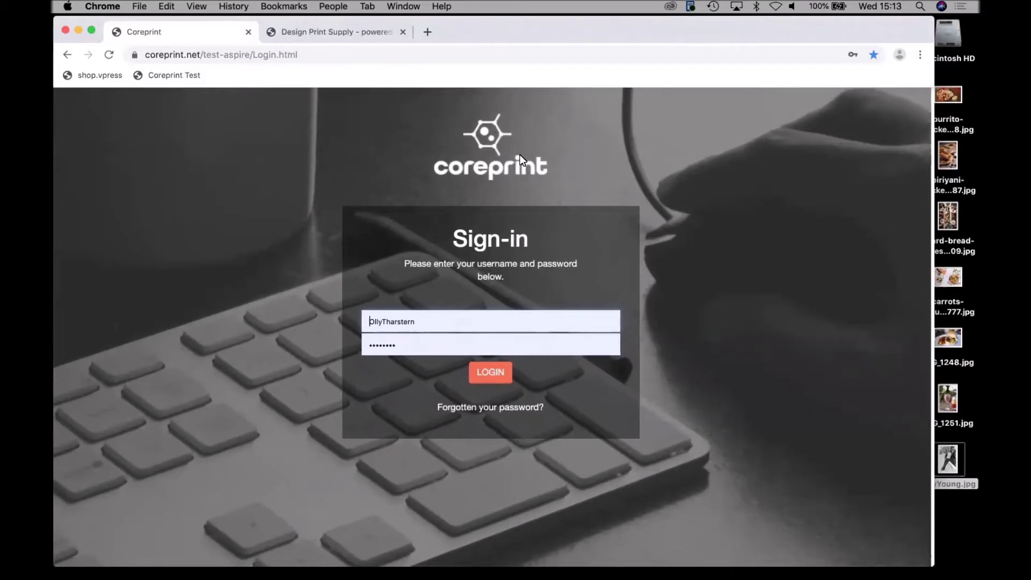
Look at today's task list in Tharstern Primo and return to the Coreprint sign-in page in Chrome.
key(ctrl+Right)
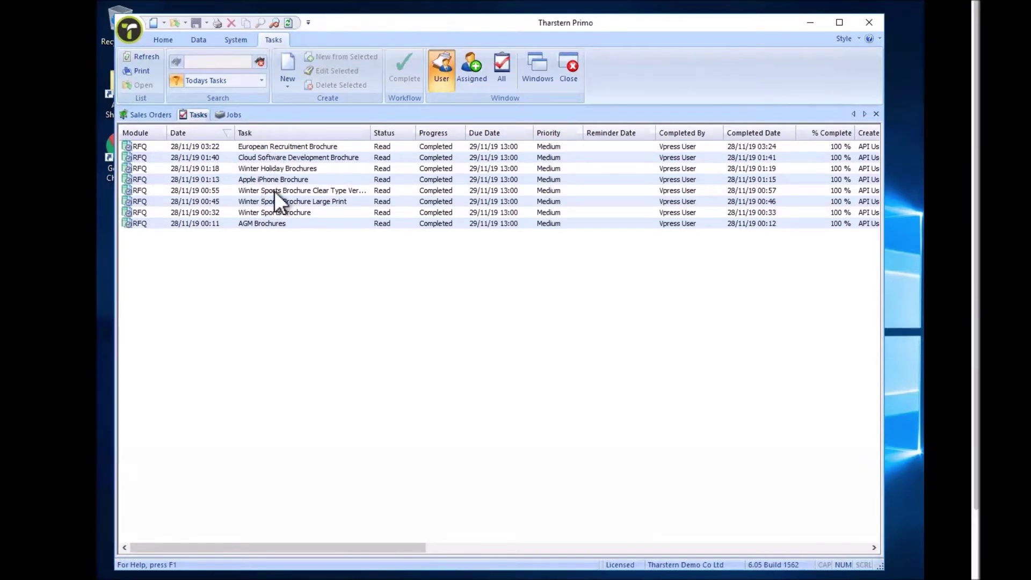
key(ctrl+Left)
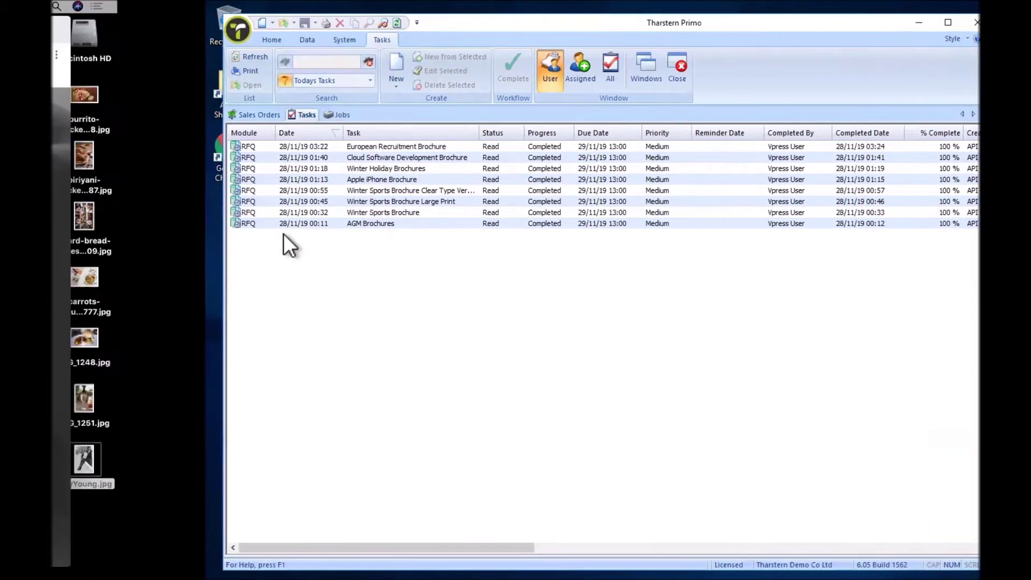
Sign in to Coreprint with the saved credentials and open the Bespoke Brochures product in the RFQ category.
key(Return)
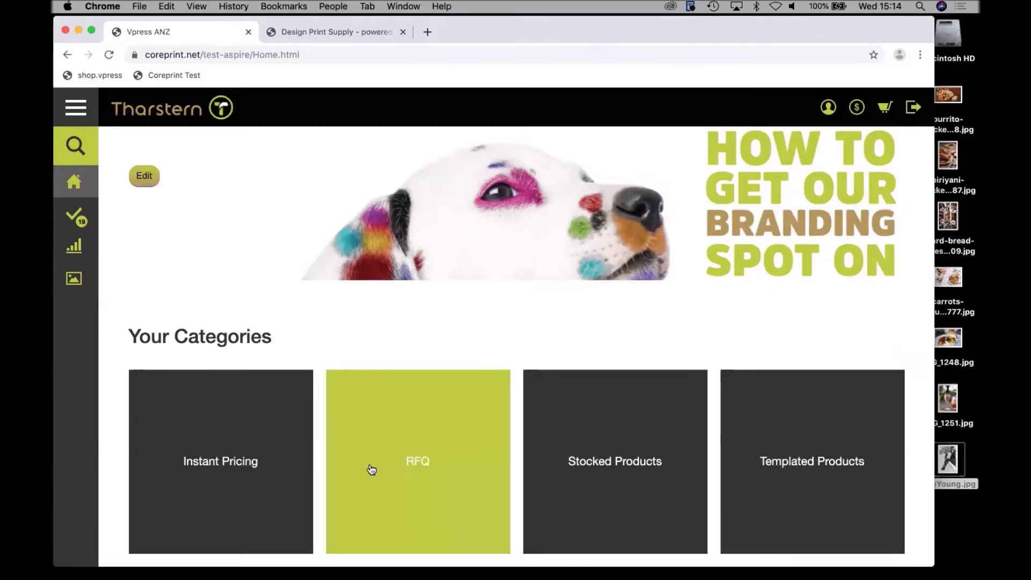
click(423, 467)
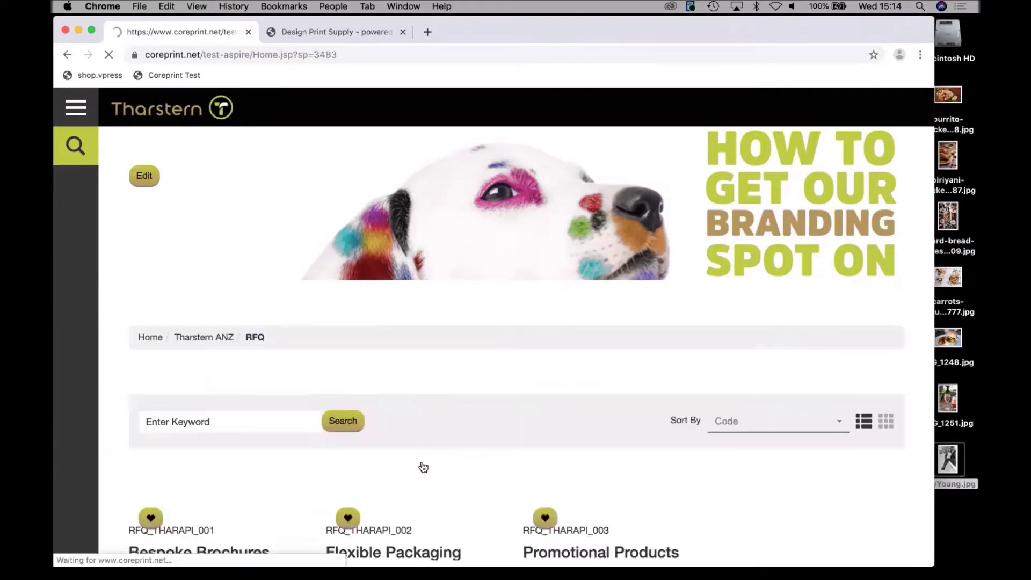
scroll(325, 461, down, 3)
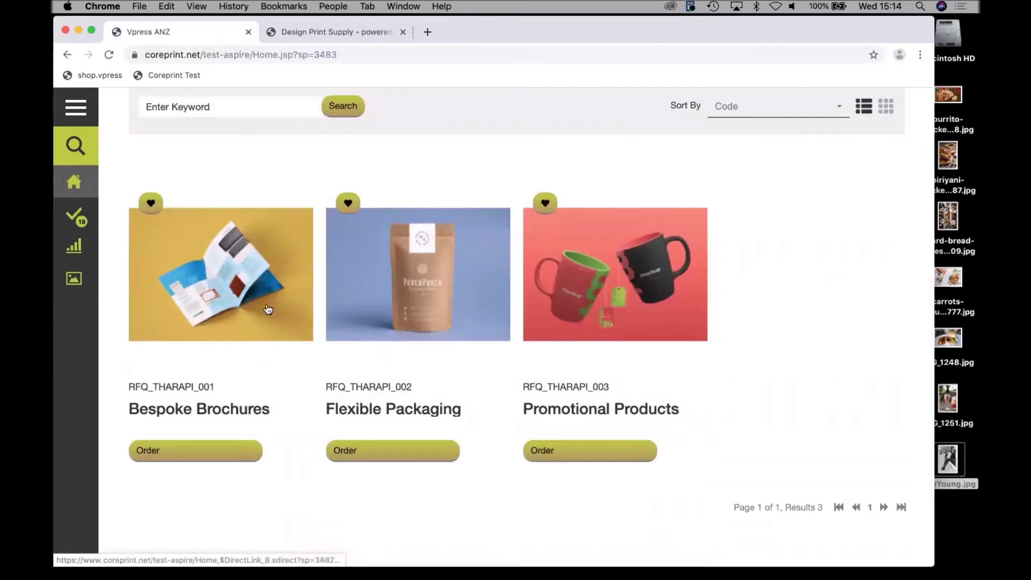
click(230, 304)
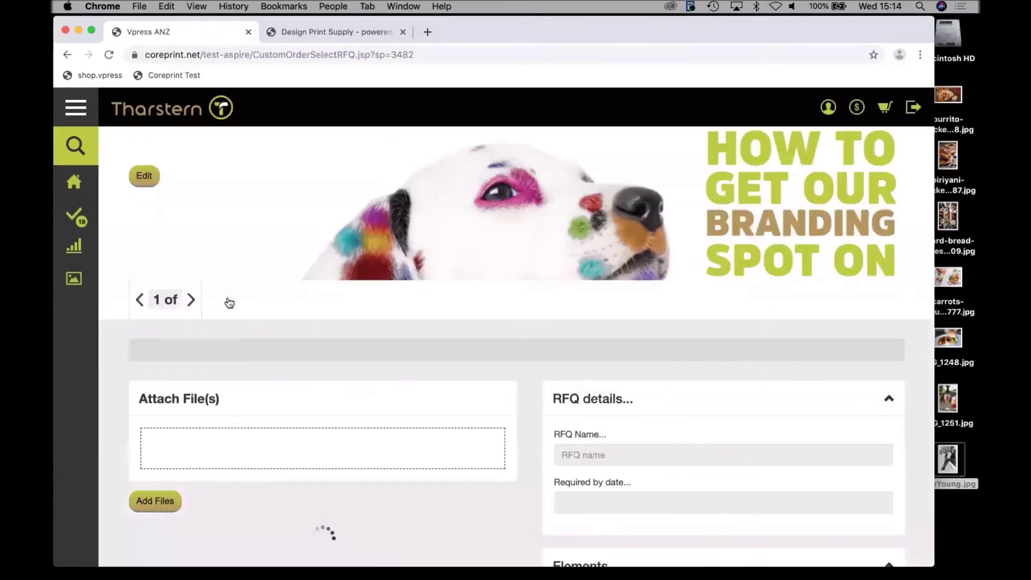
In the RFQ details, name the request "RFQ Brochure" and set the required-by date to 29-11-2019.
scroll(502, 372, down, 3)
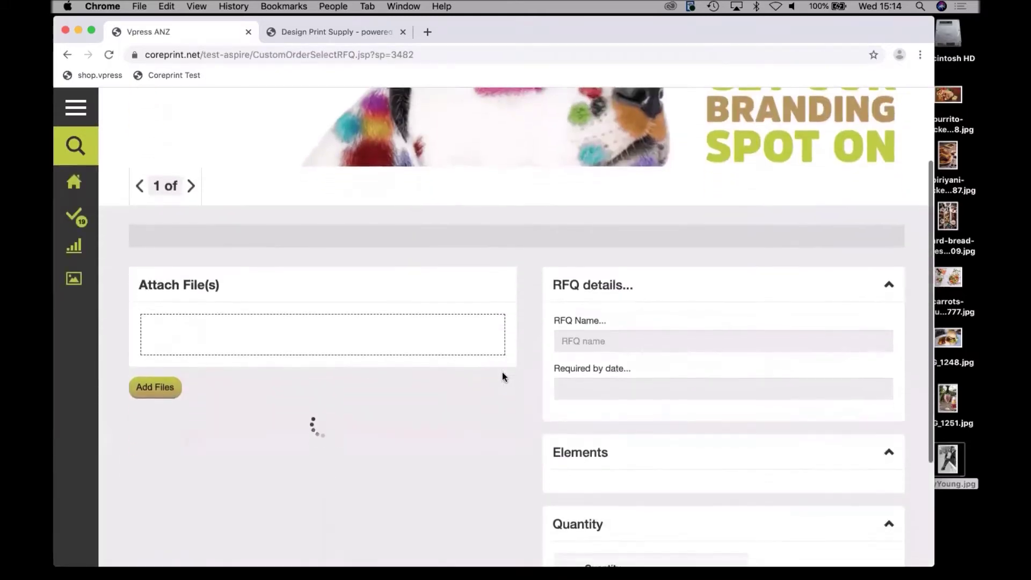
scroll(502, 372, down, 3)
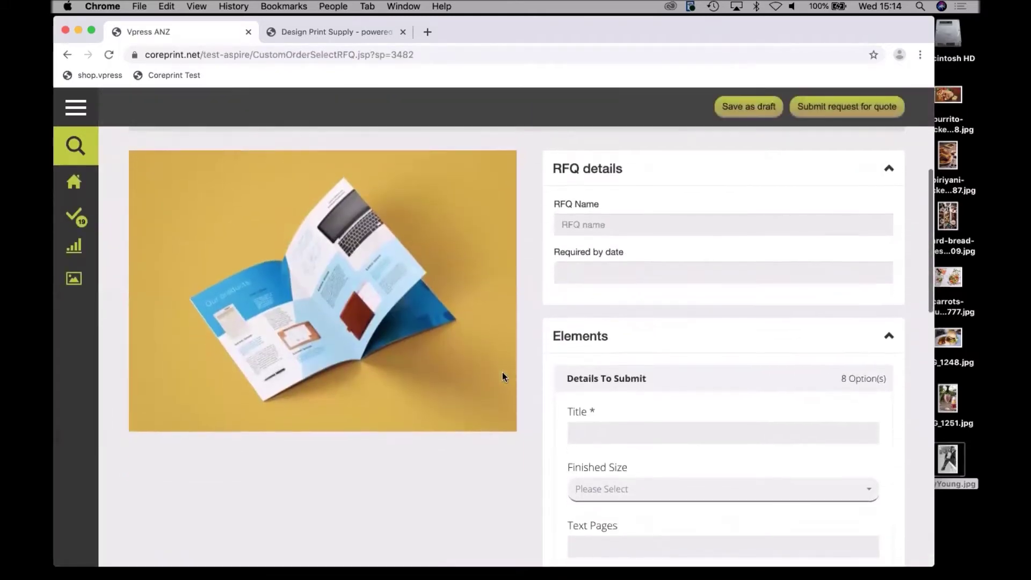
click(594, 224)
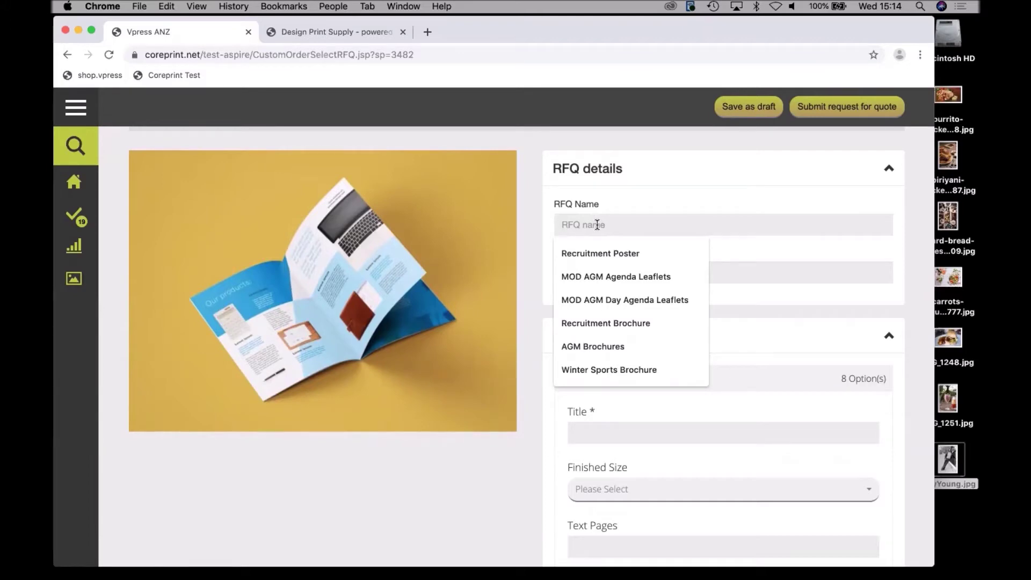
text(RFQ)
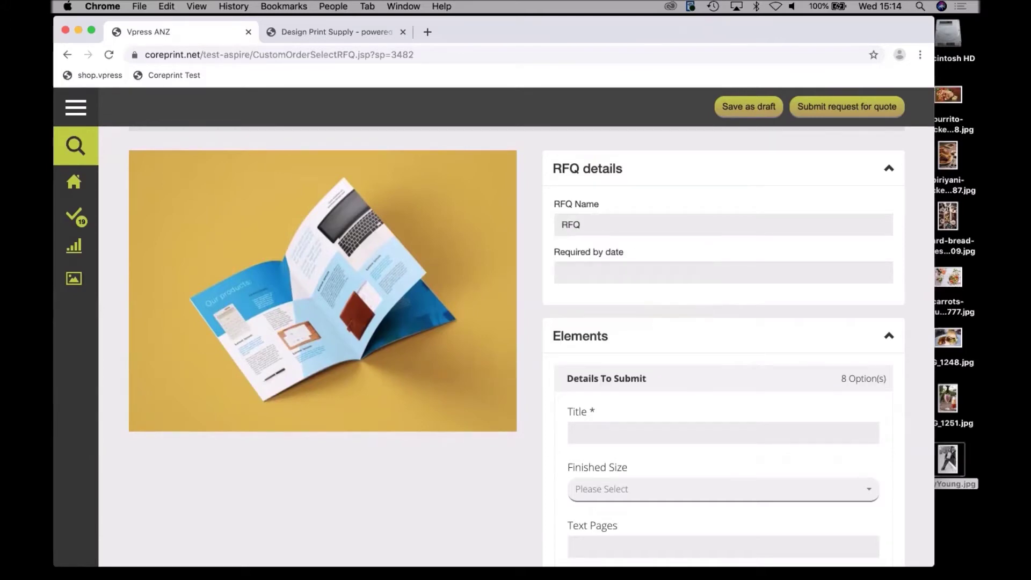
text( Brochure)
click(615, 270)
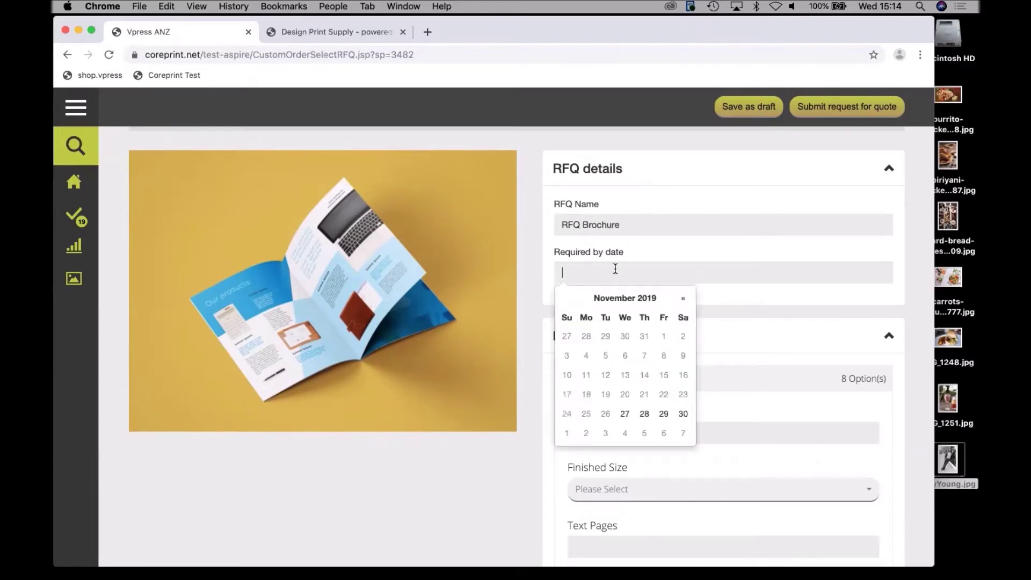
click(664, 414)
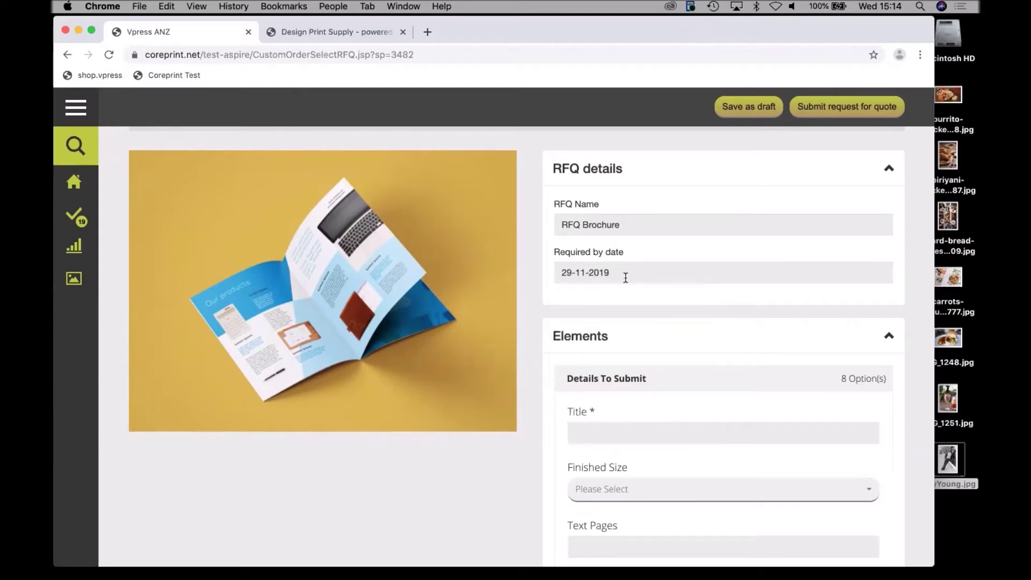
In the Elements section, enter the title "RFQ Brochure" and set the finished size to A4 Landscape (297mm x 210mm).
scroll(626, 277, down, 5)
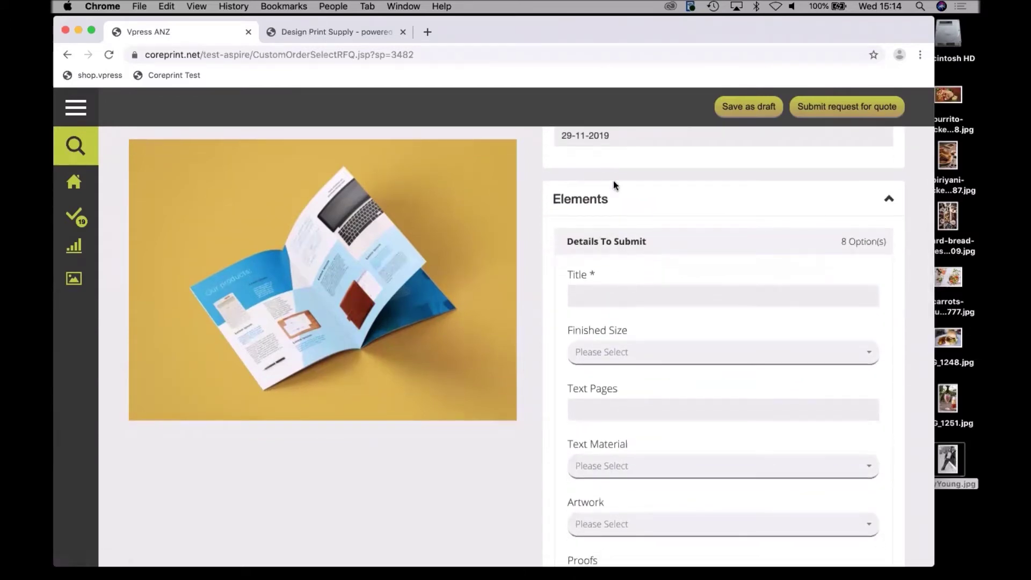
scroll(619, 237, down, 1)
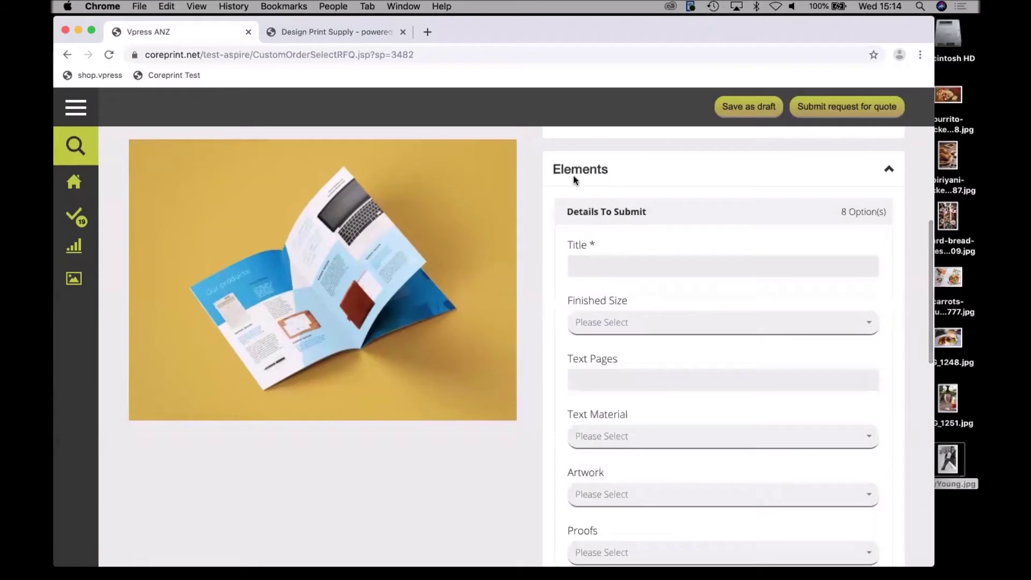
click(607, 266)
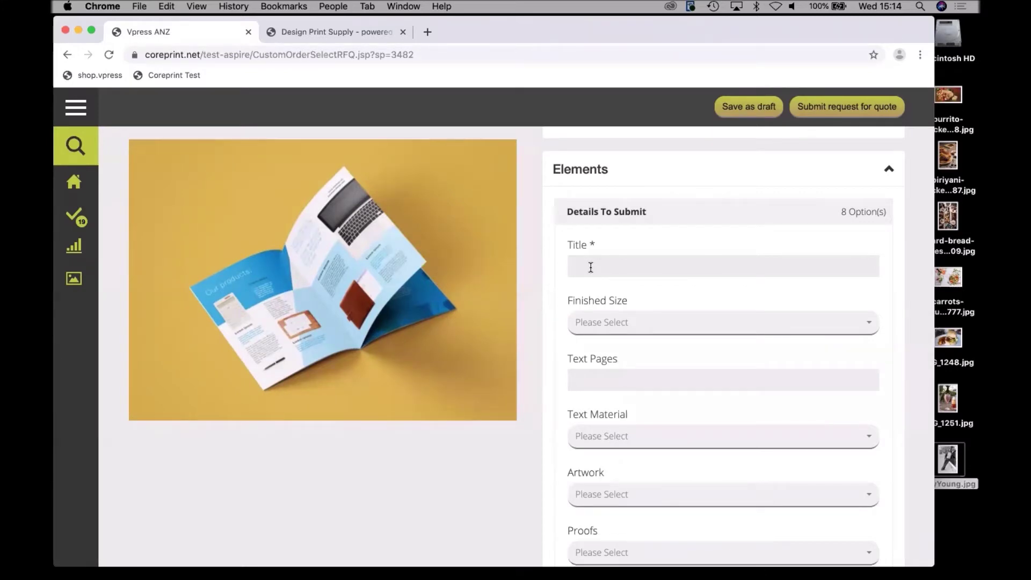
text(RFQ Brochure)
click(636, 322)
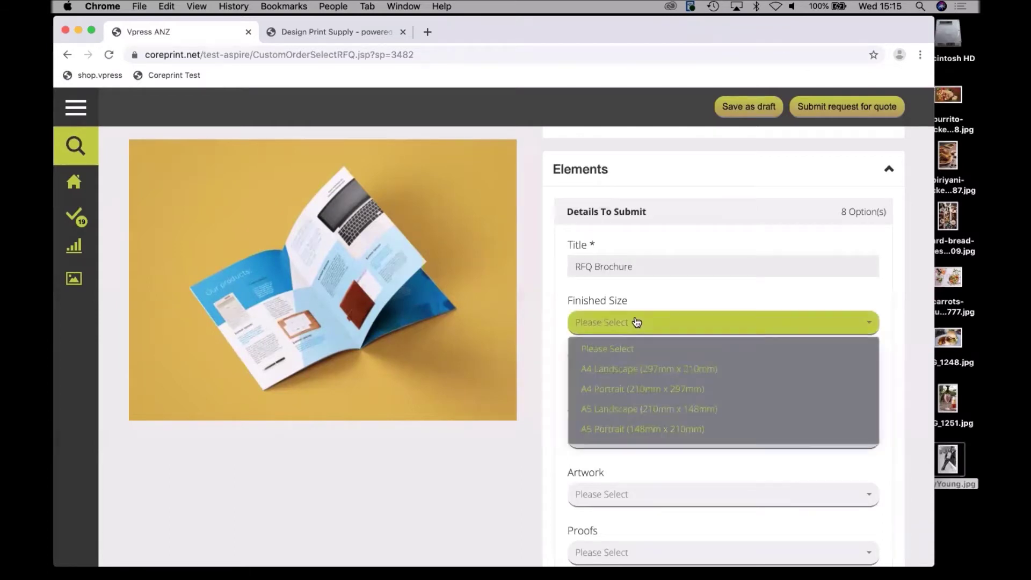
click(631, 371)
Set the brochure's text pages to 16 and its text material to 115gsm Gloss.
scroll(618, 371, down, 1)
scroll(617, 372, down, 1)
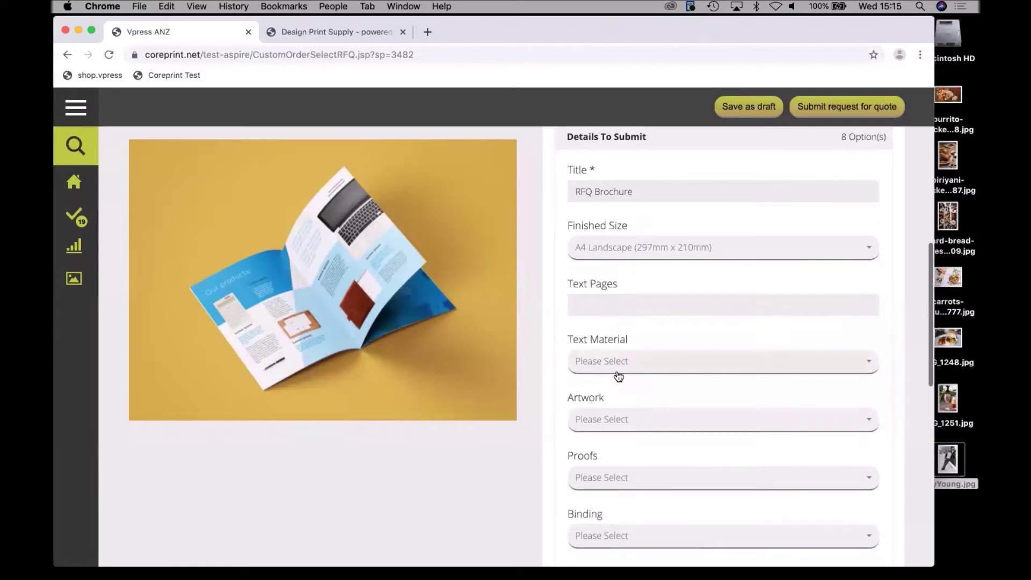
click(595, 305)
text(16)
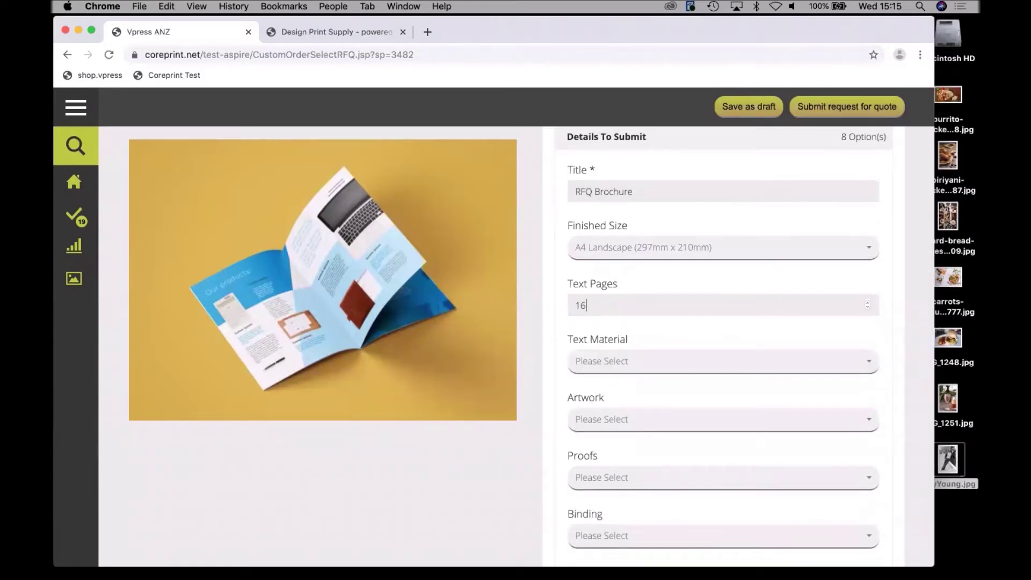
click(630, 361)
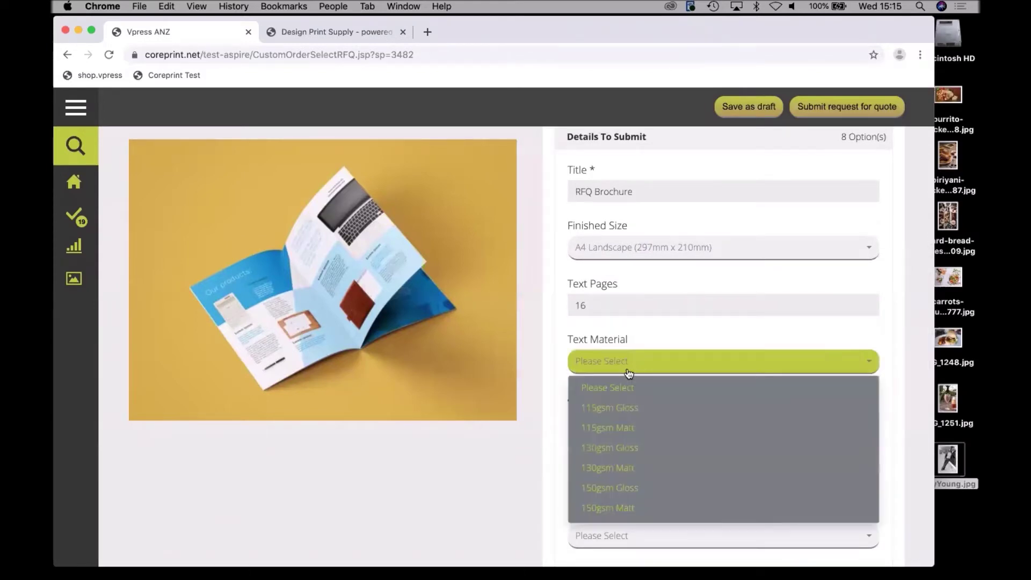
click(625, 408)
Set the artwork option to Print ready PDF supplied and the proofs option to Soft Proof.
scroll(599, 395, down, 2)
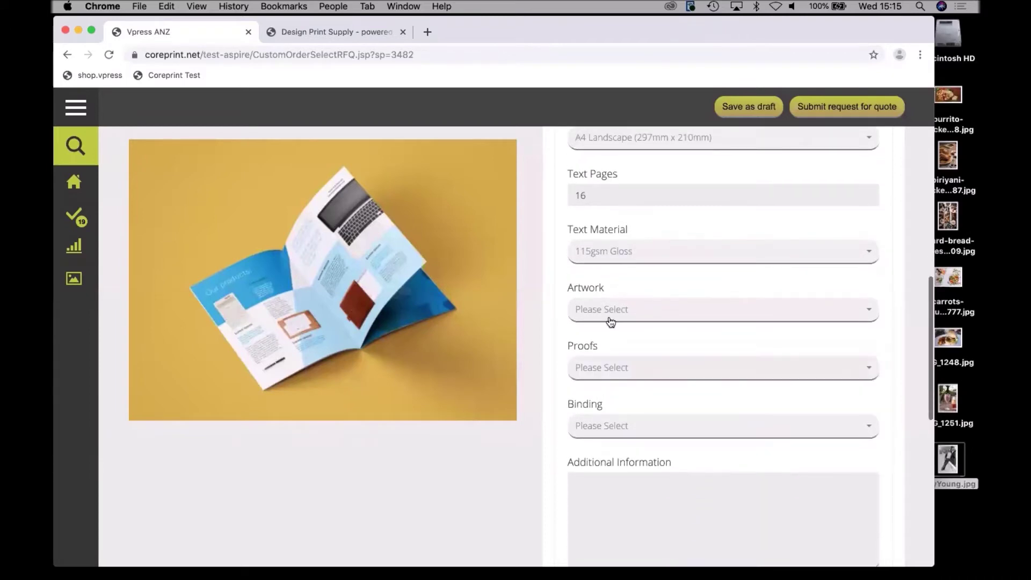
click(610, 313)
click(619, 377)
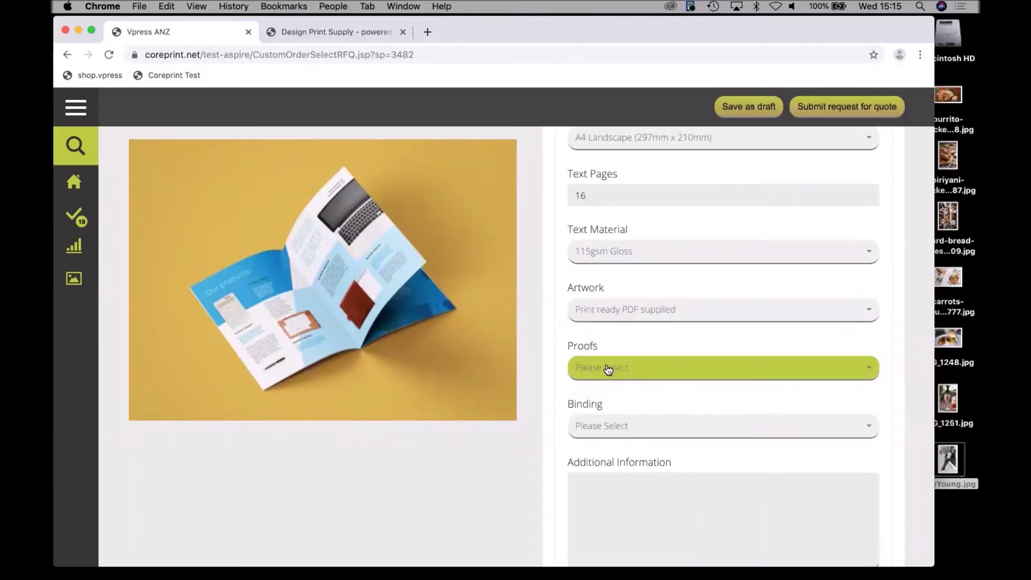
click(607, 369)
click(600, 455)
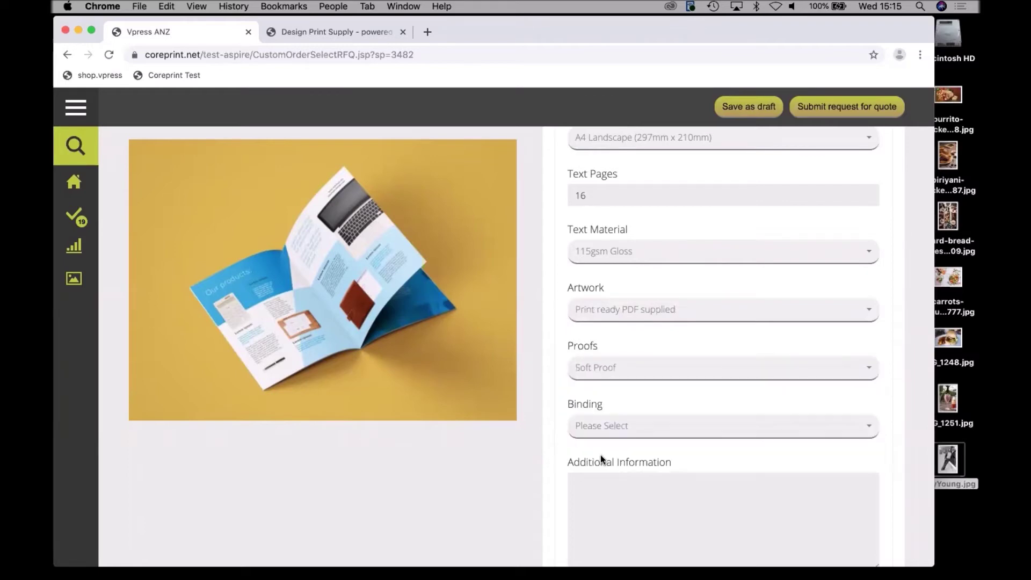
Set the binding to Sadddle Stitched and enter the additional information "Please can you let me know how much for foiling the logo?".
scroll(559, 400, down, 4)
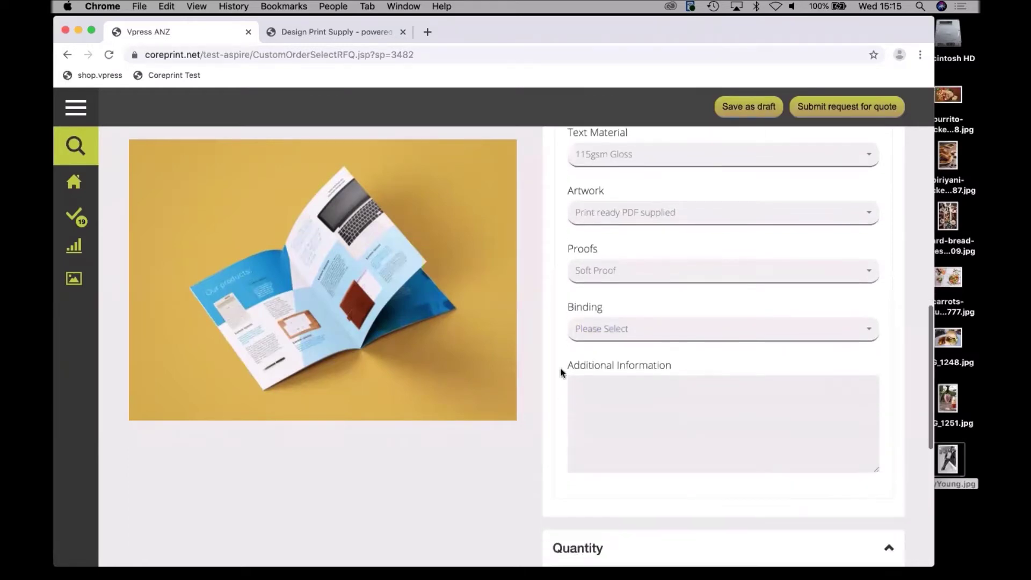
click(585, 336)
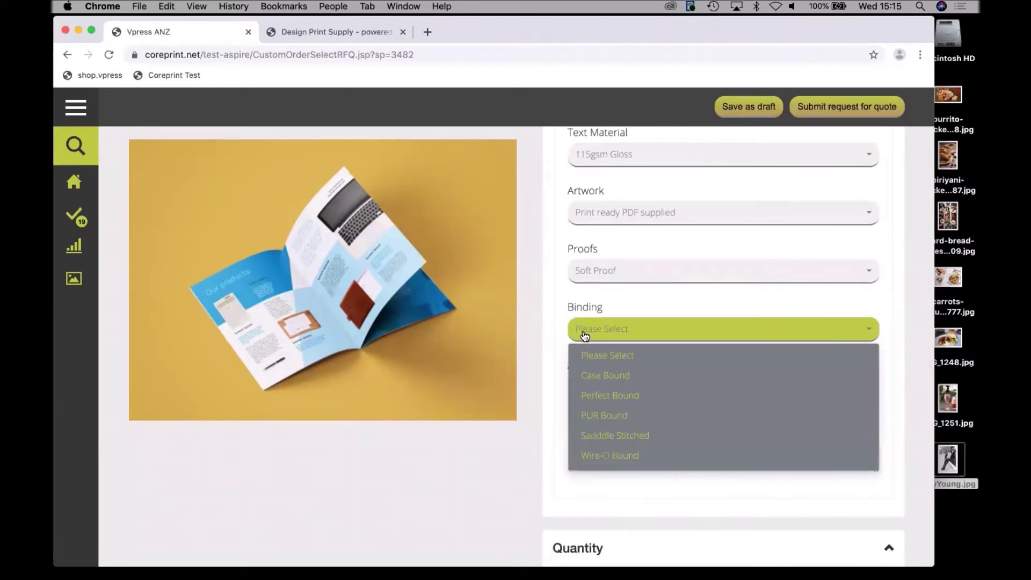
click(592, 431)
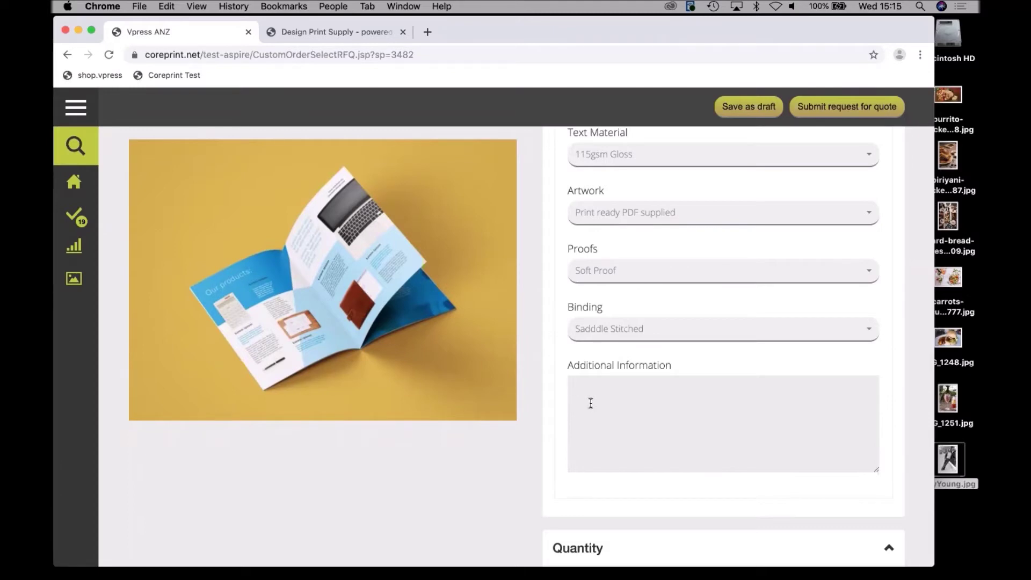
text(Please can you let me know h)
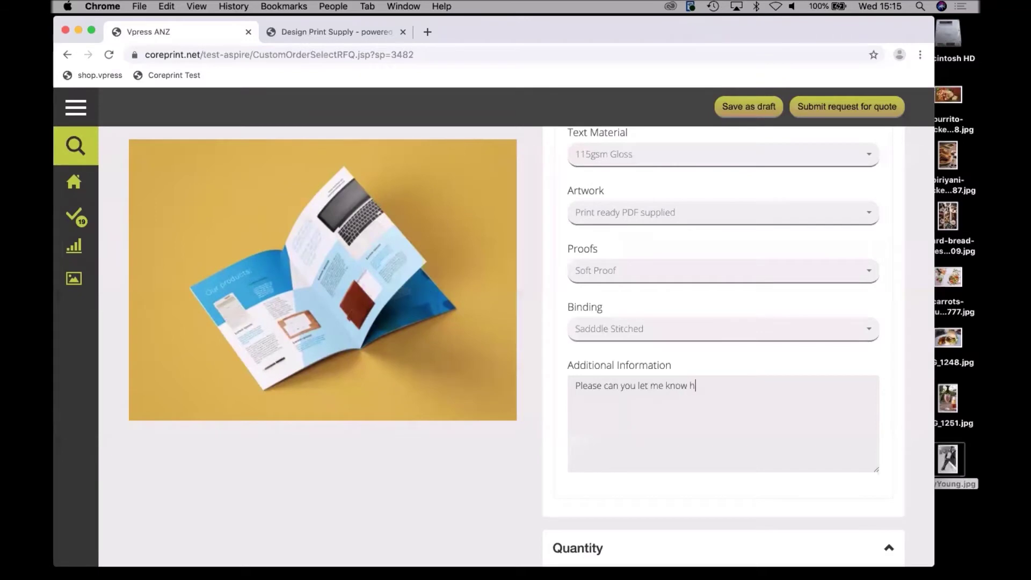
text(ow much for foiking the logo?)
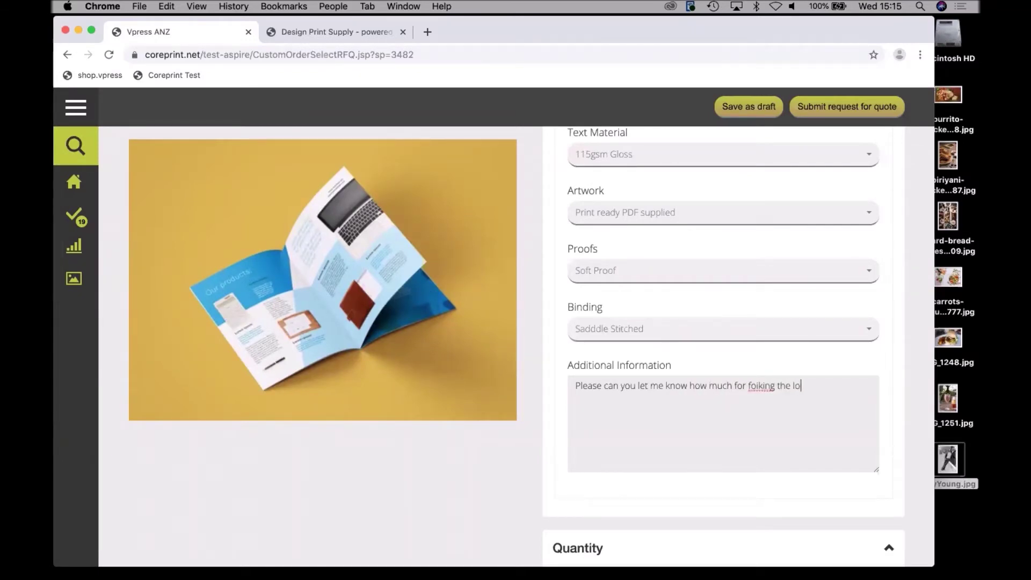
click(762, 386)
key(BackSpace)
text(l)
Enter 1000 and 1500 as the first two requested quantities.
scroll(711, 388, down, 5)
click(601, 439)
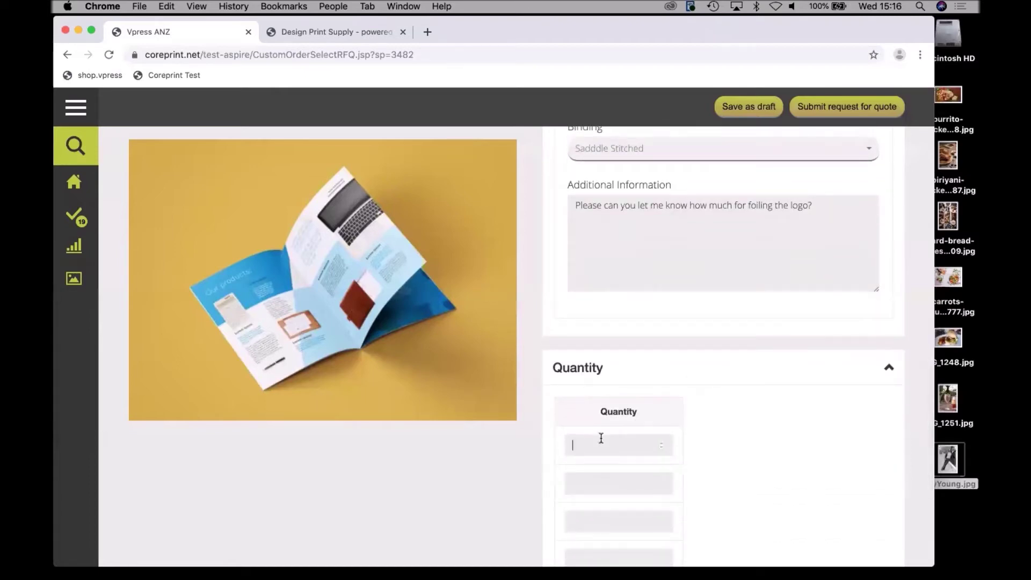
text(1000)
click(598, 477)
text(1500)
key(Tab)
Submit the request for quote, close its details window and view the list of requests for quotes.
scroll(714, 444, down, 1)
scroll(714, 444, down, 4)
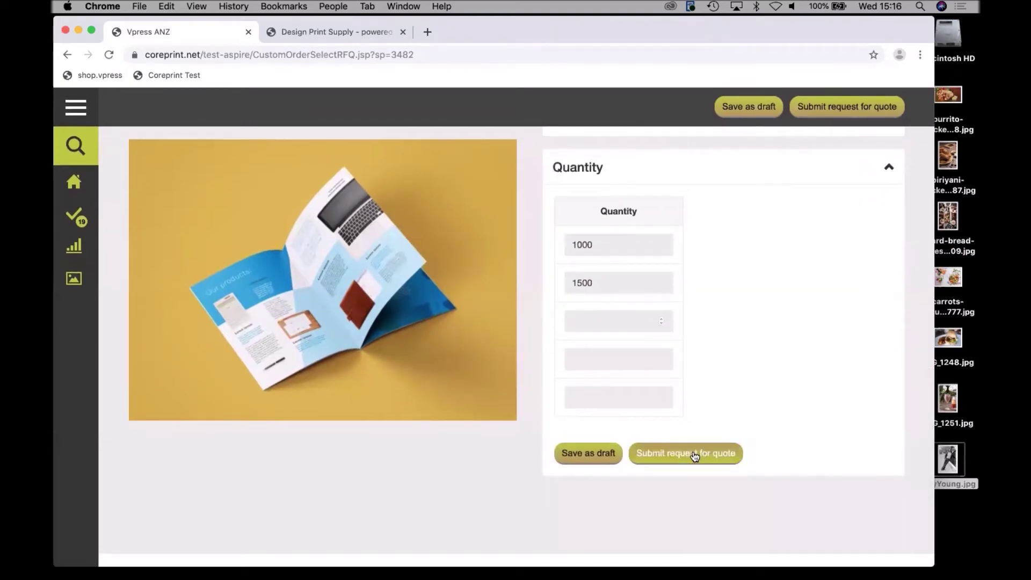
click(696, 457)
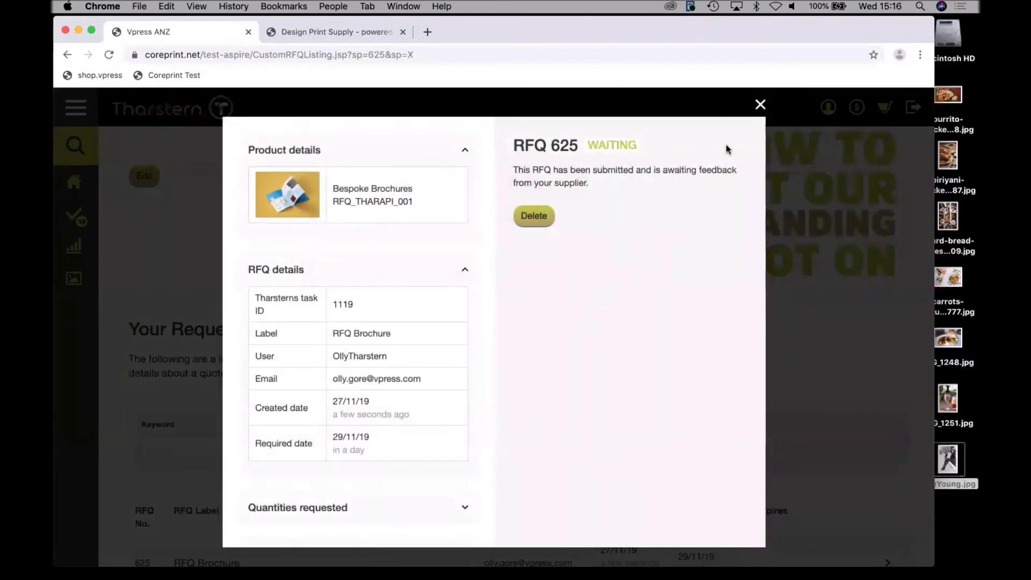
click(761, 105)
scroll(347, 473, down, 3)
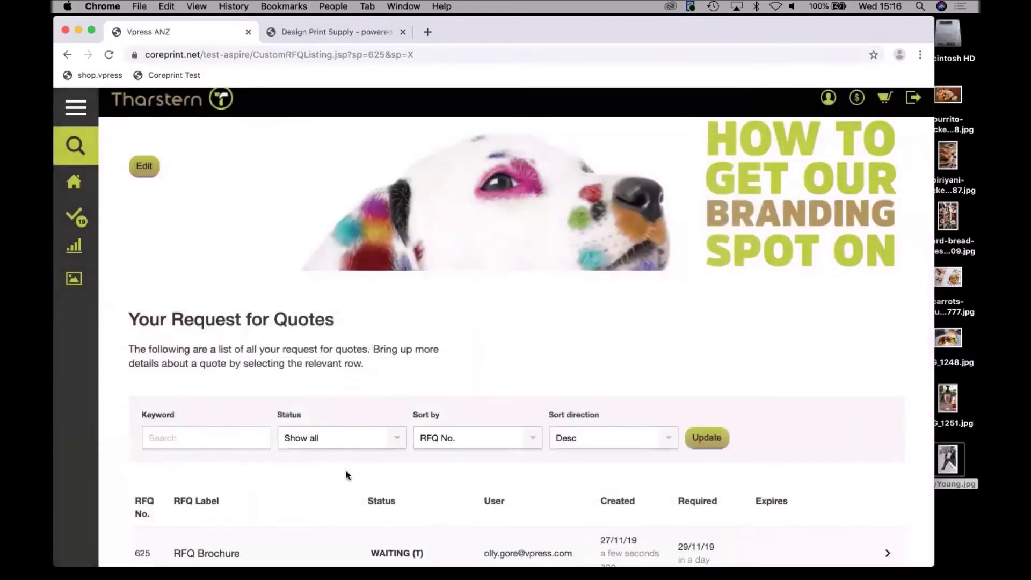
scroll(347, 477, down, 1)
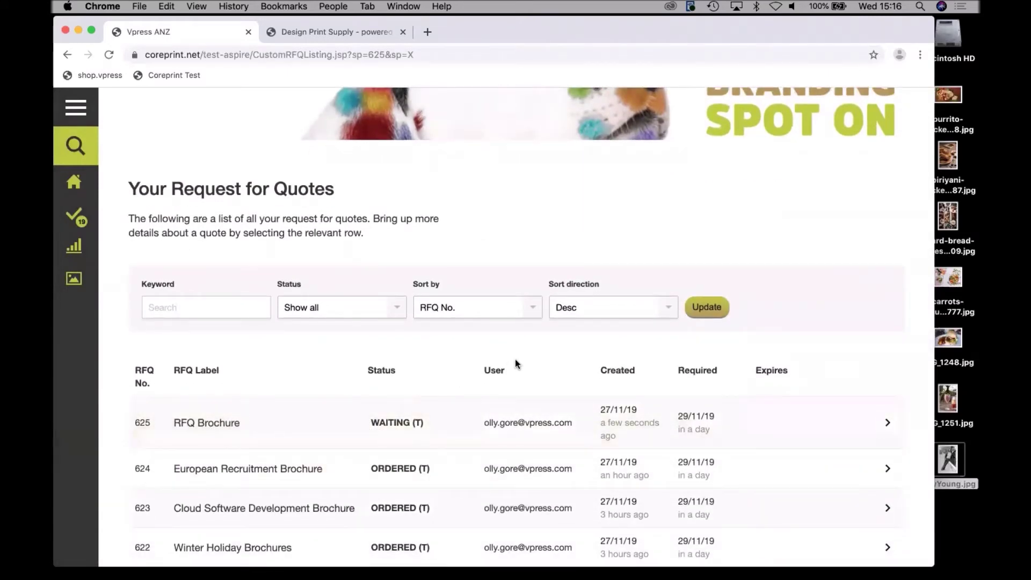
Switch to Tharstern Primo, refresh the task list and open the RFQ Brochure task.
key(ctrl+Right)
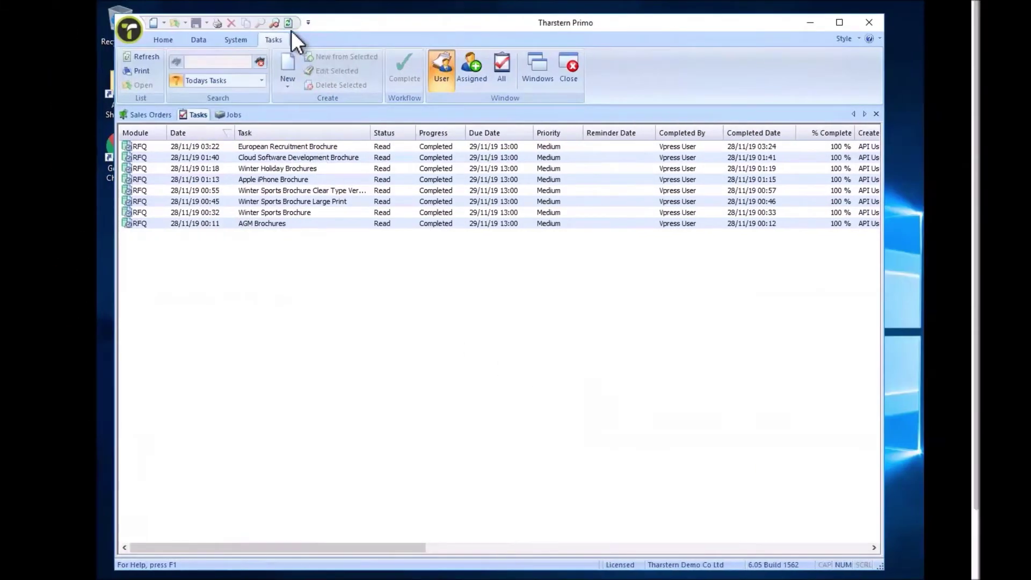
click(288, 22)
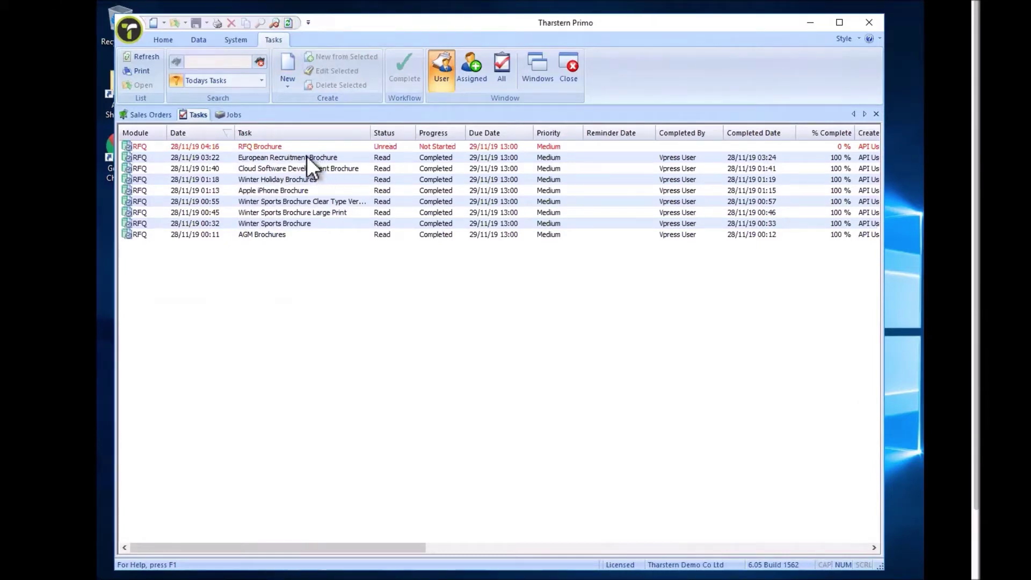
double_click(282, 146)
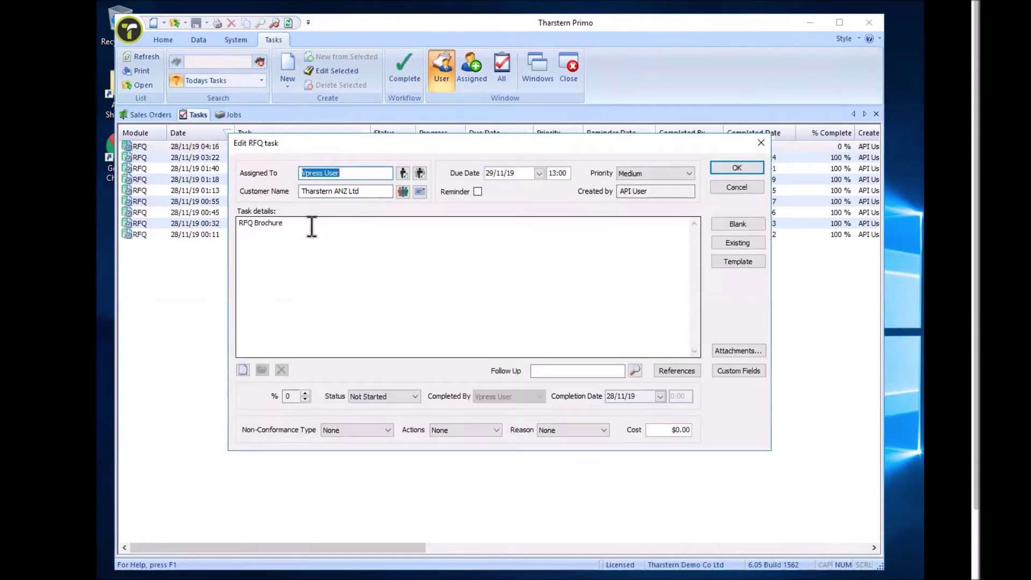
Review the custom fields of the RFQ Brochure task, including the text and binding specifications, and close them.
click(741, 371)
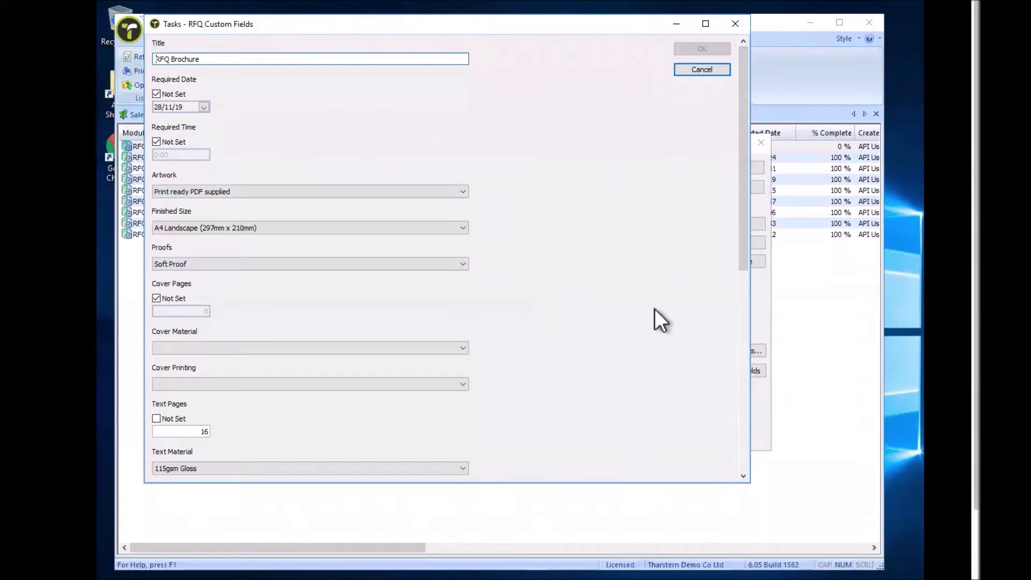
drag(741, 262, 740, 356)
drag(742, 301, 733, 273)
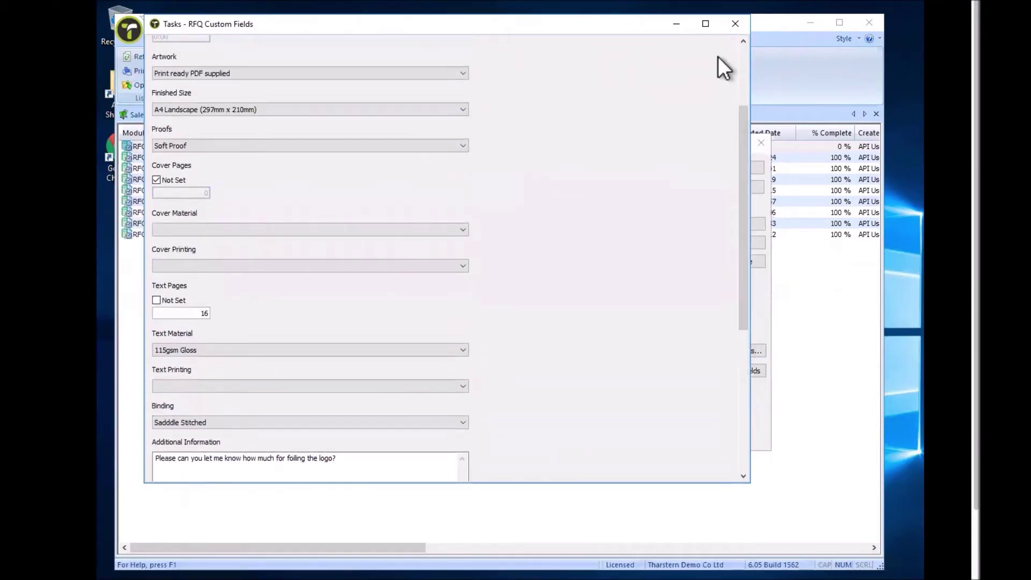
click(735, 24)
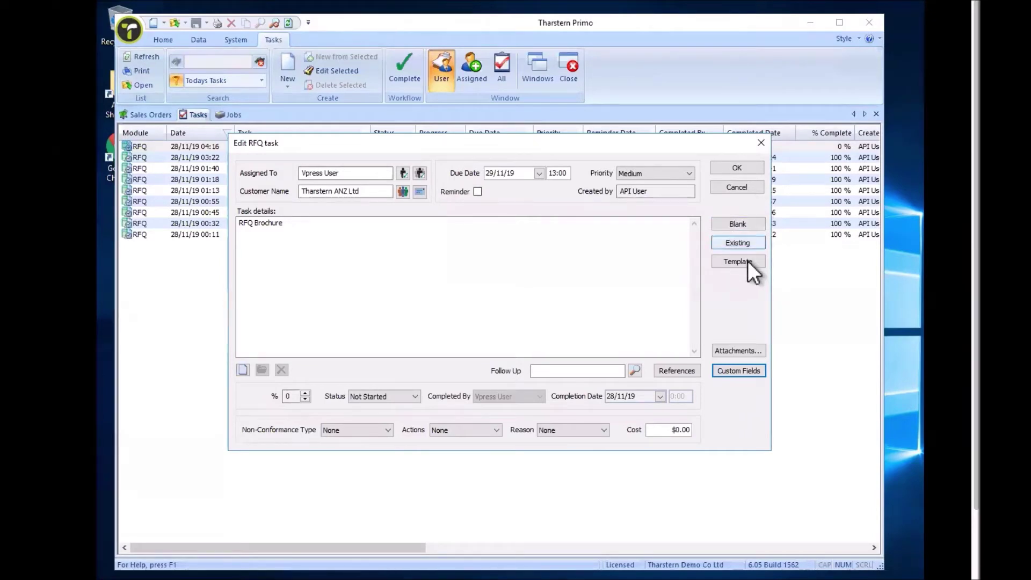
Create a blank estimate from the RFQ task and title it "RFQ Brochure".
click(739, 224)
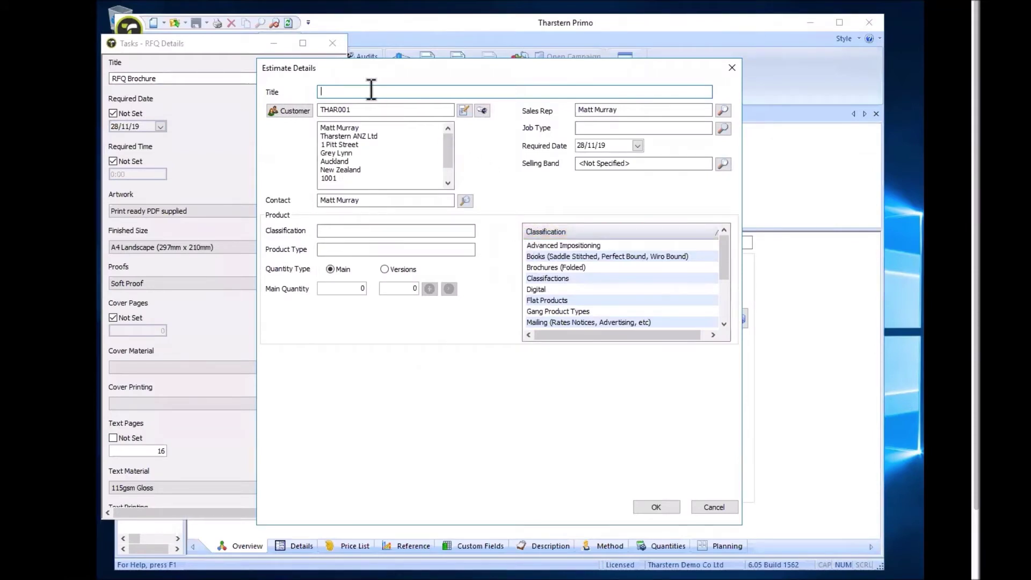
text(RFQ brochure)
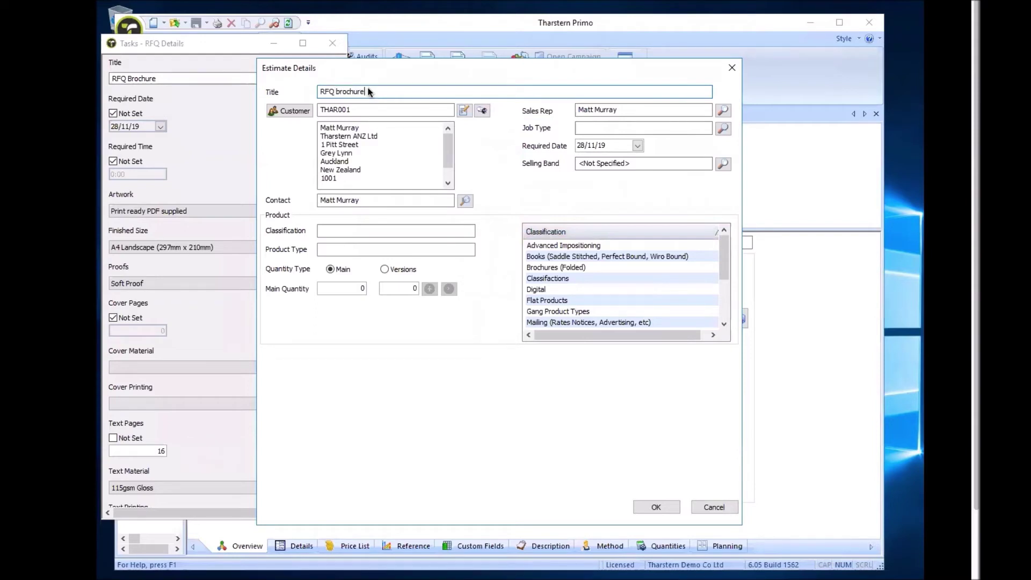
click(338, 92)
key(Delete)
text(B)
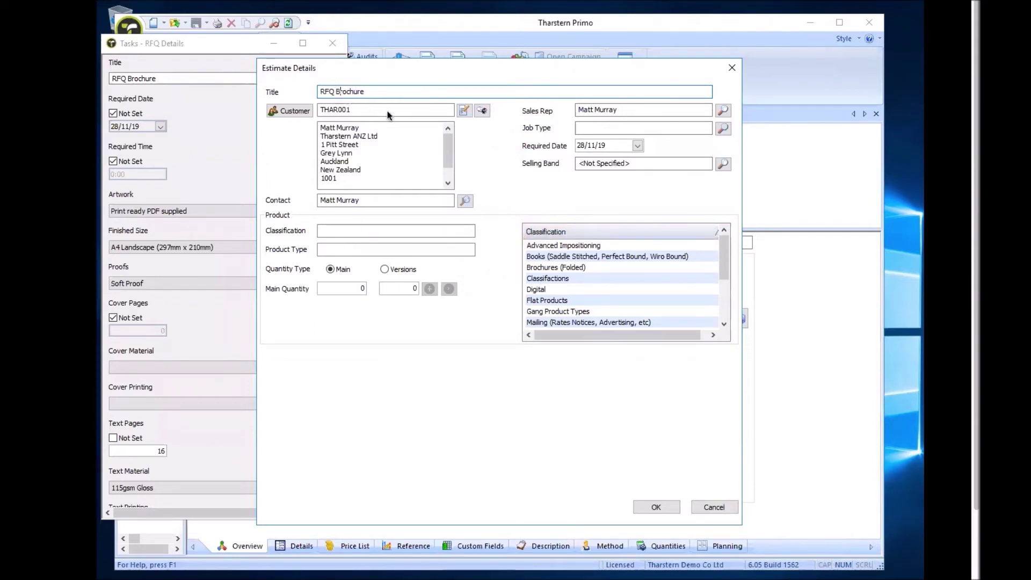
Set the estimate's classification to Books (Saddle Stitched, Perfect Bound, Wiro Bound) and its product type to Saddle Stitched Books.
click(358, 230)
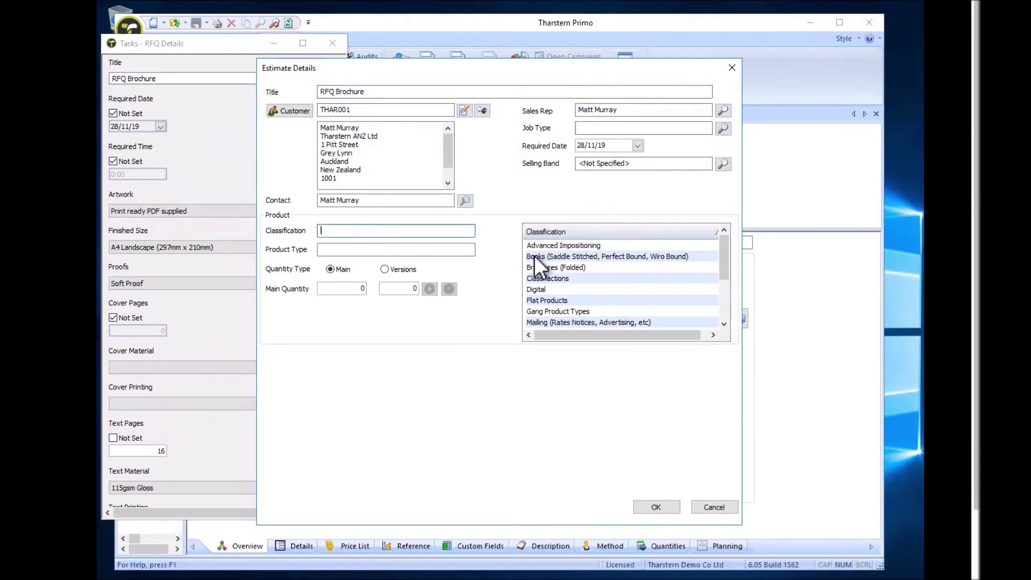
click(534, 255)
click(452, 251)
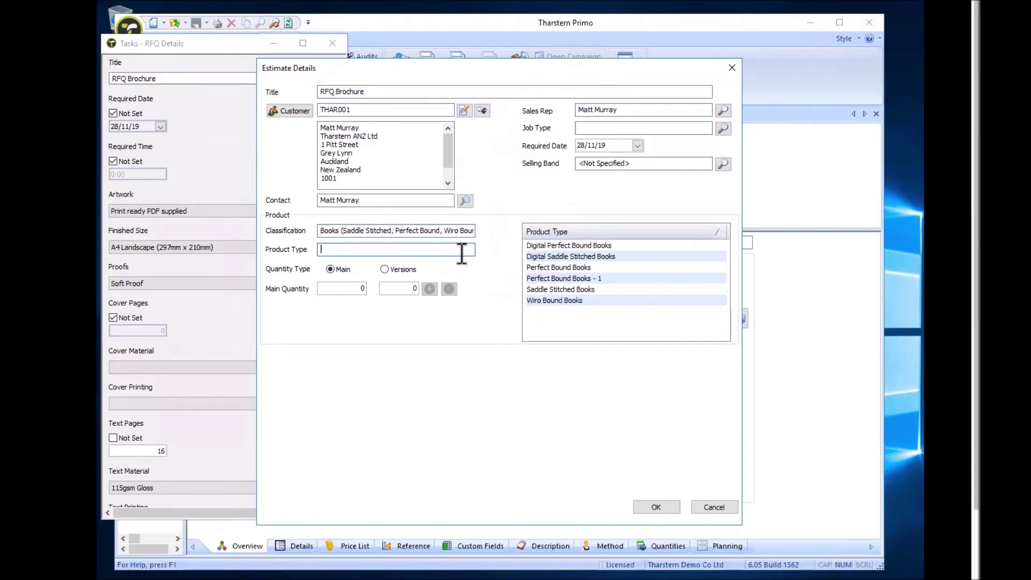
click(546, 289)
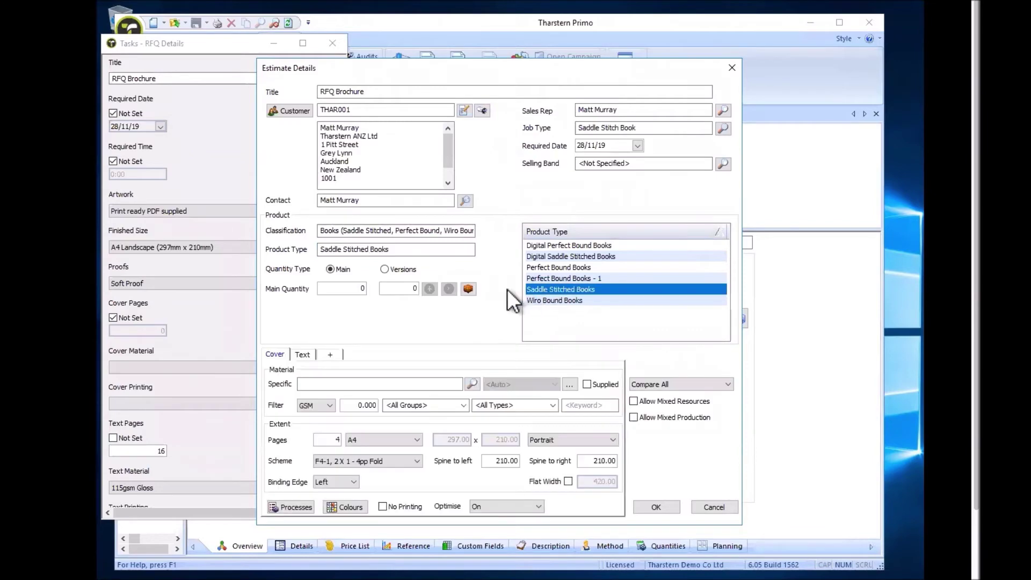
Set the main quantity to 1,000 and add 1,500 as an additional quantity.
click(343, 290)
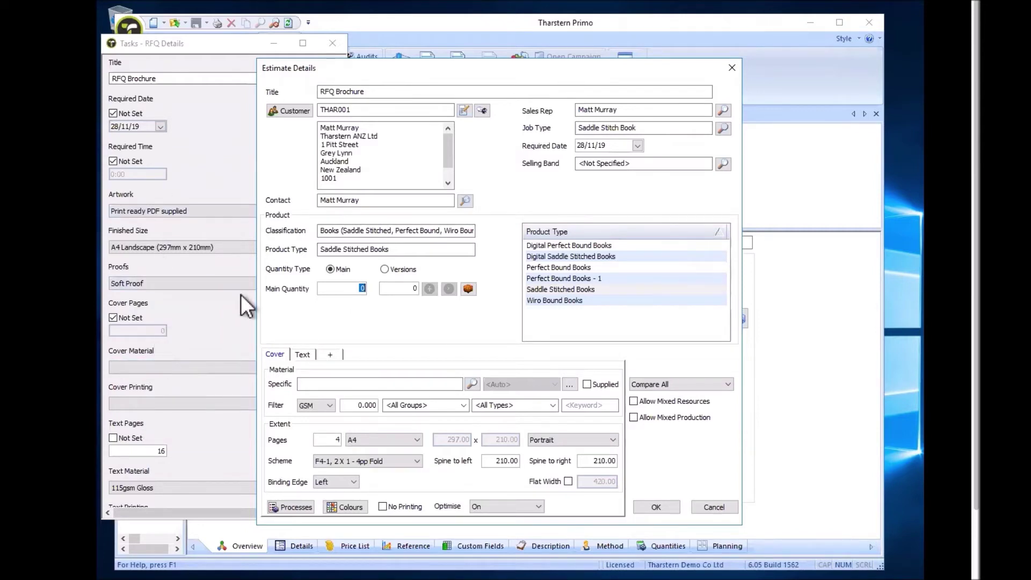
text(1000)
click(403, 289)
text(1,500)
click(429, 289)
Delete the Cover part from the estimate.
right_click(278, 353)
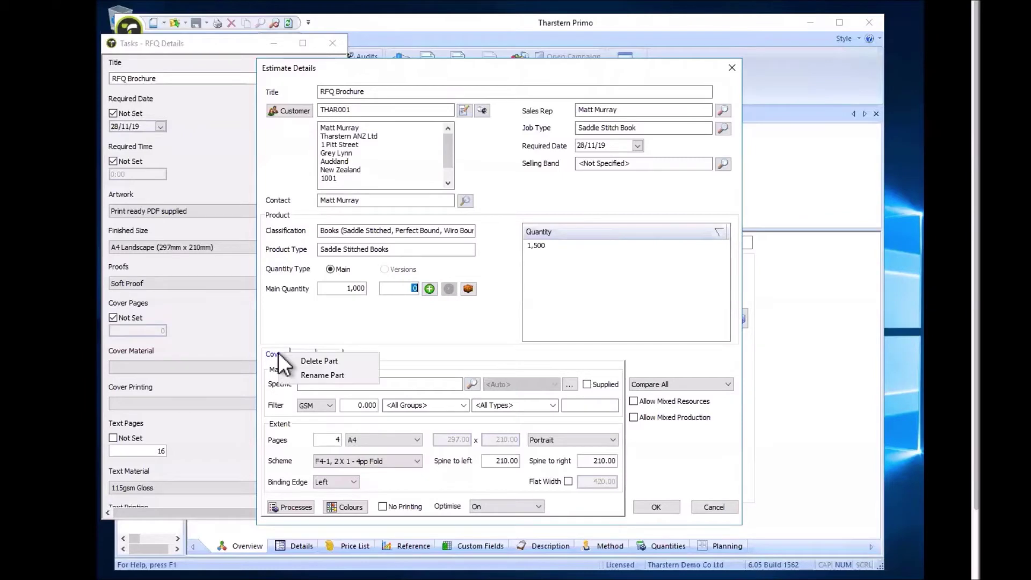
click(296, 359)
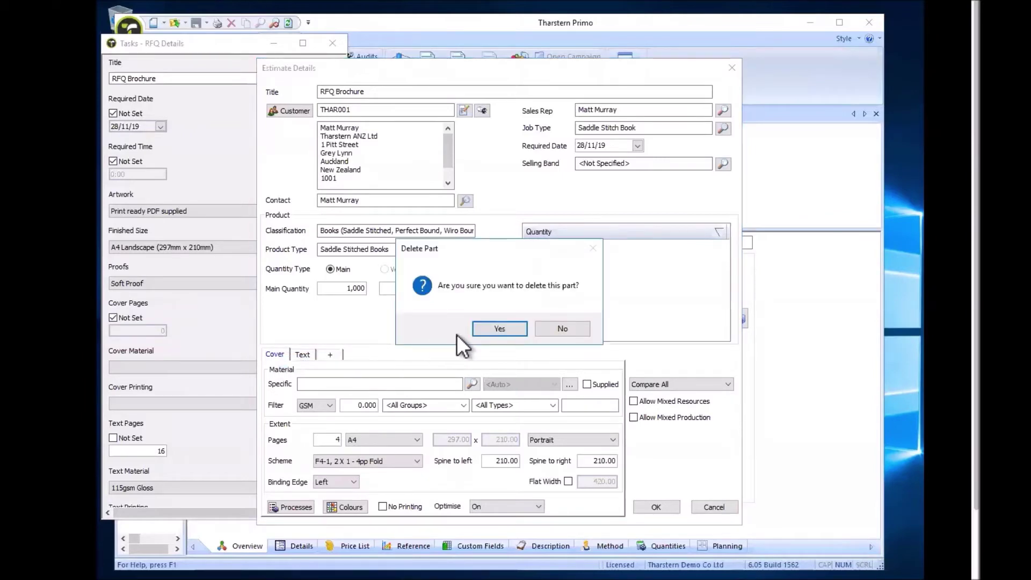
click(491, 324)
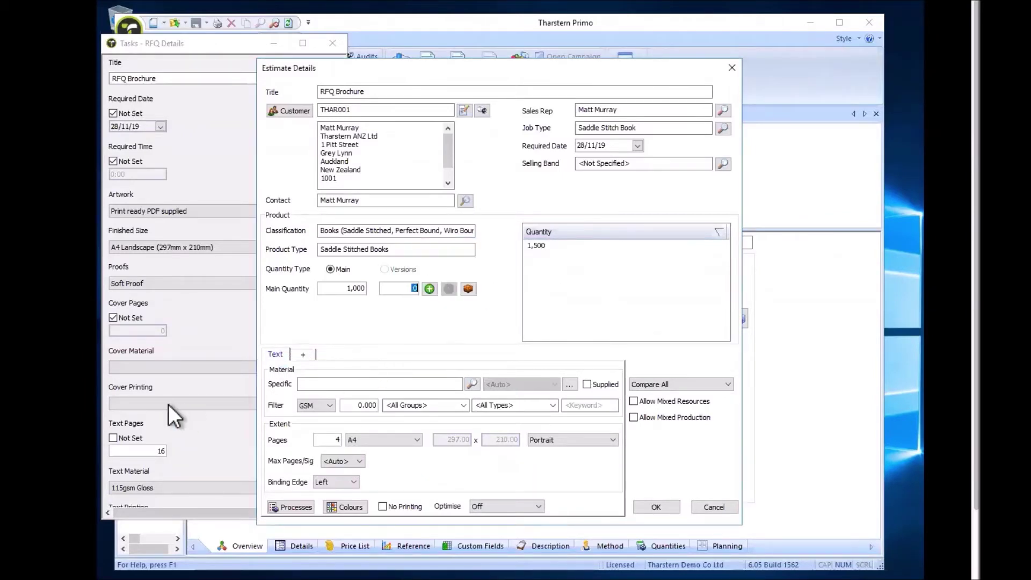
Search the materials for 115, choose Hello Gloss 115gsm for the Text part, and set its pages to 16.
key(Tab)
click(323, 383)
text(115)
key(Return)
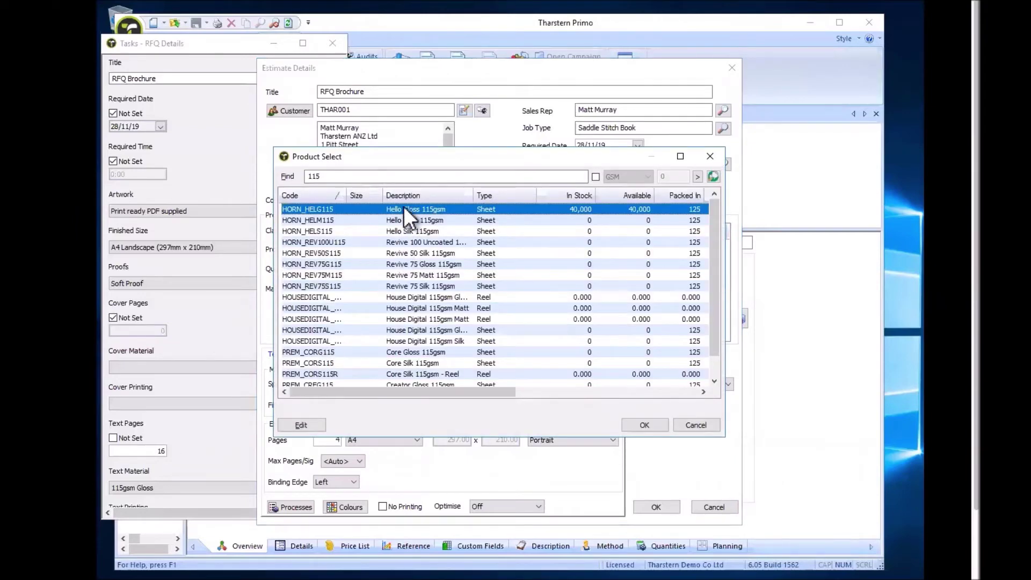
double_click(405, 207)
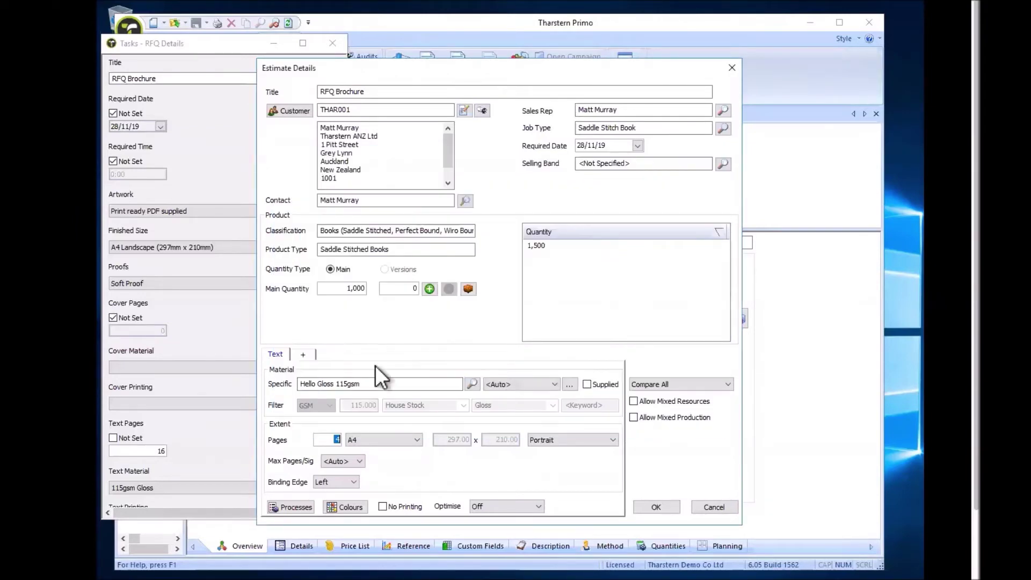
text(16)
key(Tab)
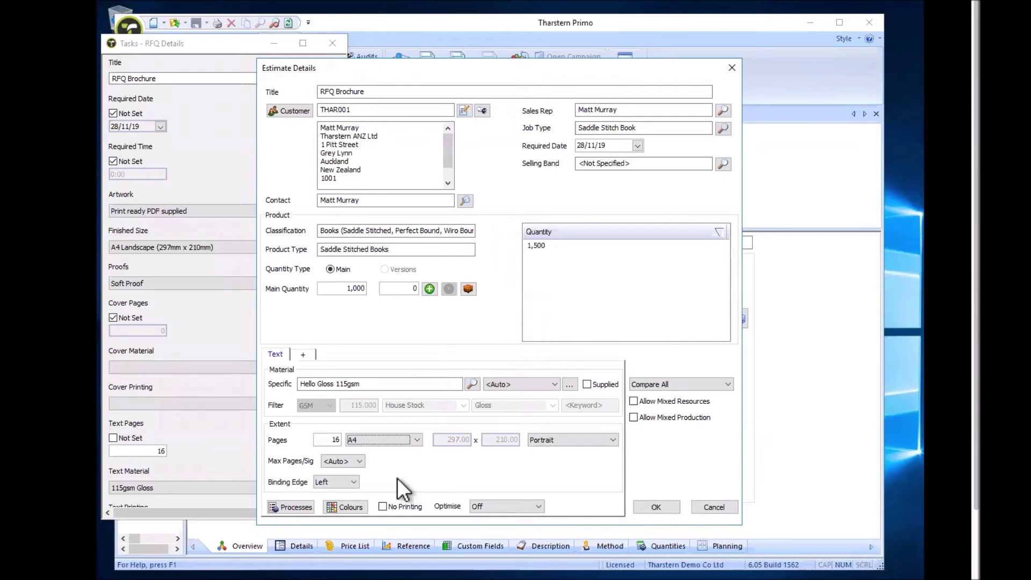
Calculate the estimate, accept the A1 Digital Printer solution with saddle stitching, and accept its pricing.
click(653, 502)
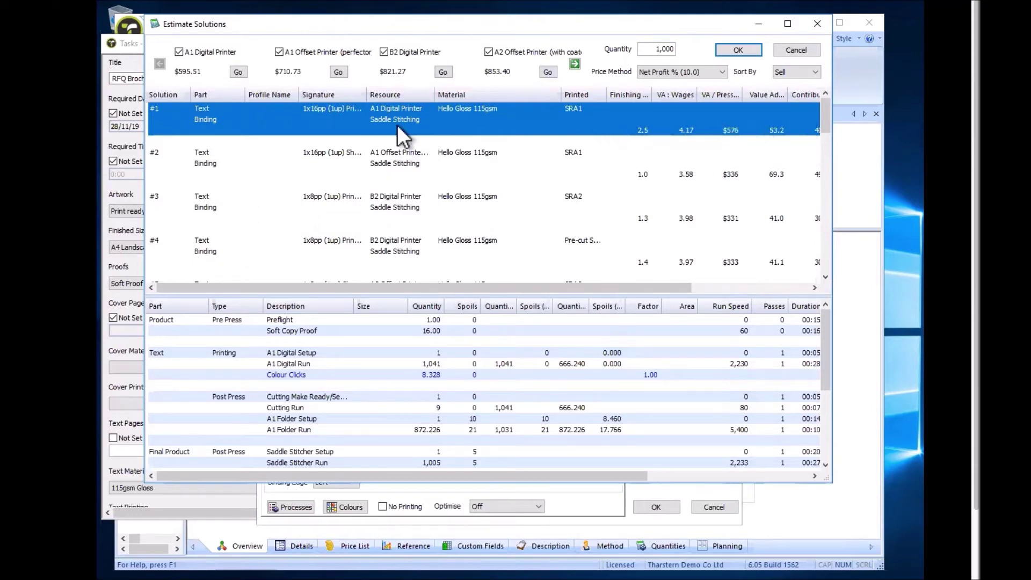
click(737, 50)
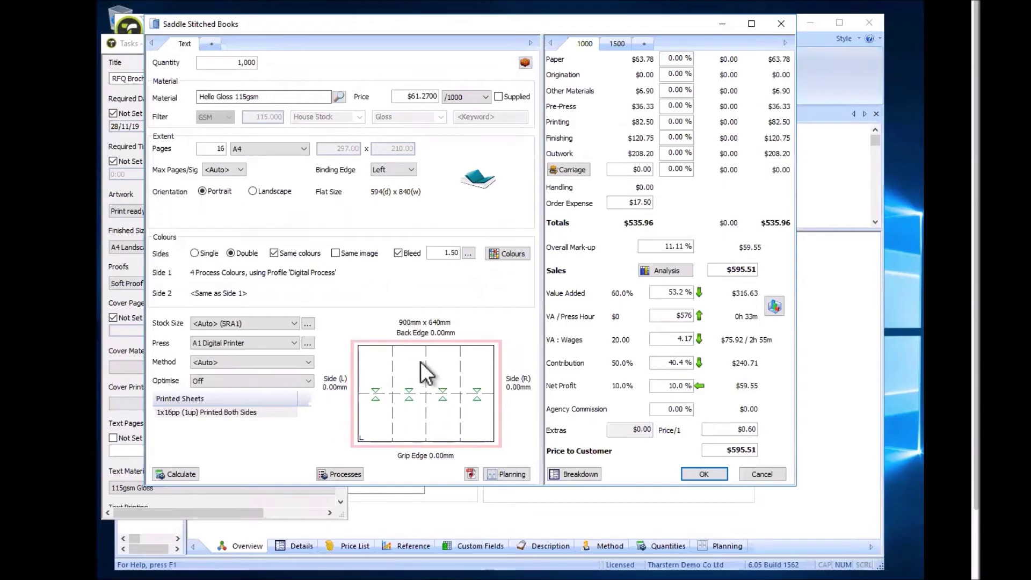
click(725, 451)
click(705, 474)
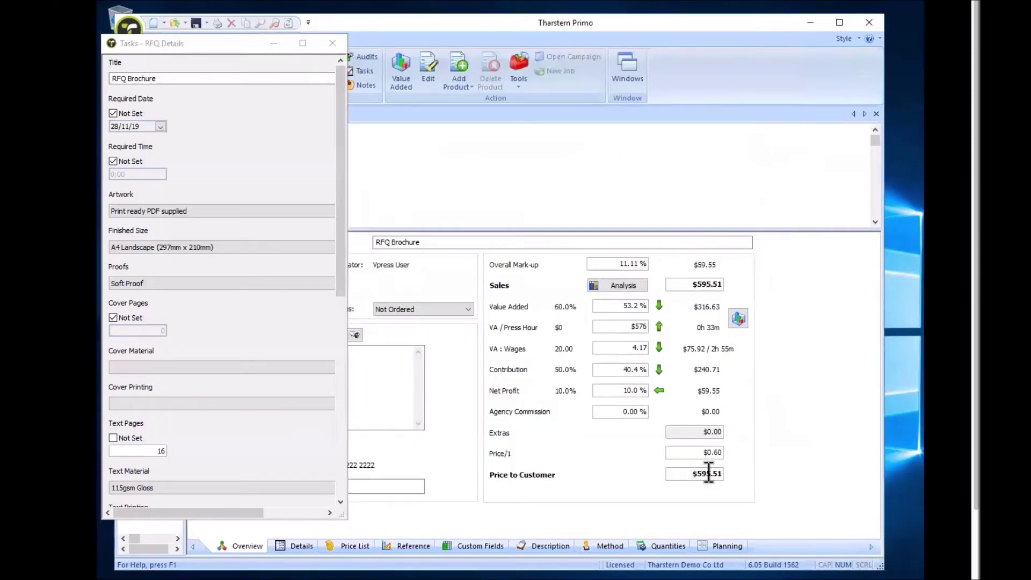
Close the RFQ details window, save and close the estimate, and mark the RFQ as complete.
click(332, 44)
click(202, 71)
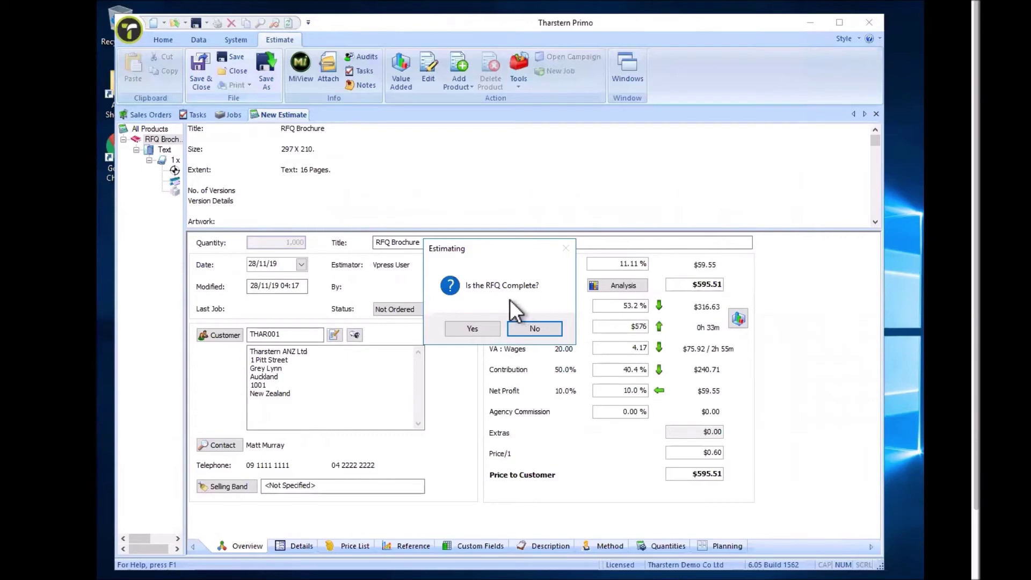
click(478, 330)
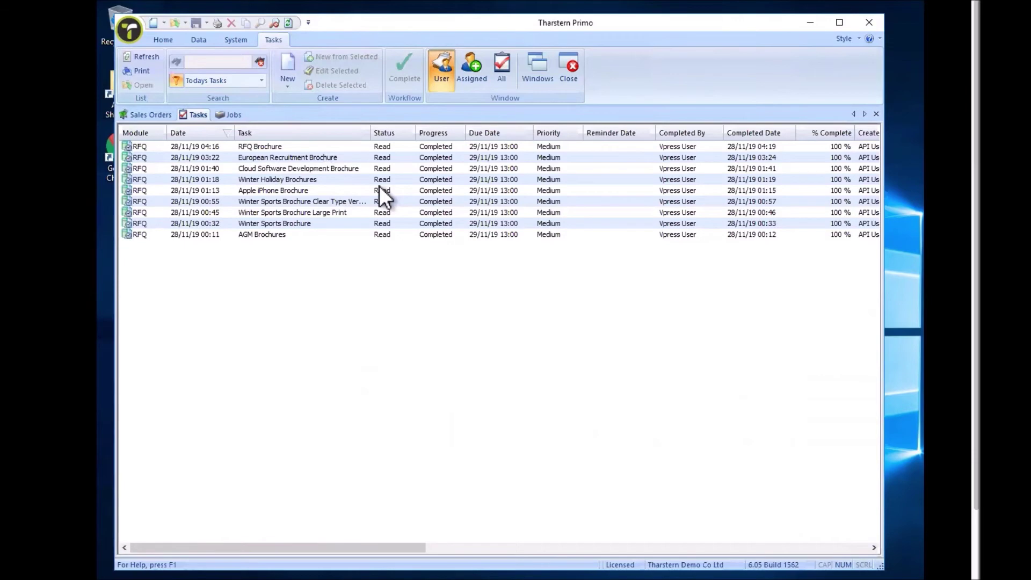
Switch to the Coreprint storefront in Chrome, refresh the page, and close the RFQ details window to view the request list.
key(ctrl+Left)
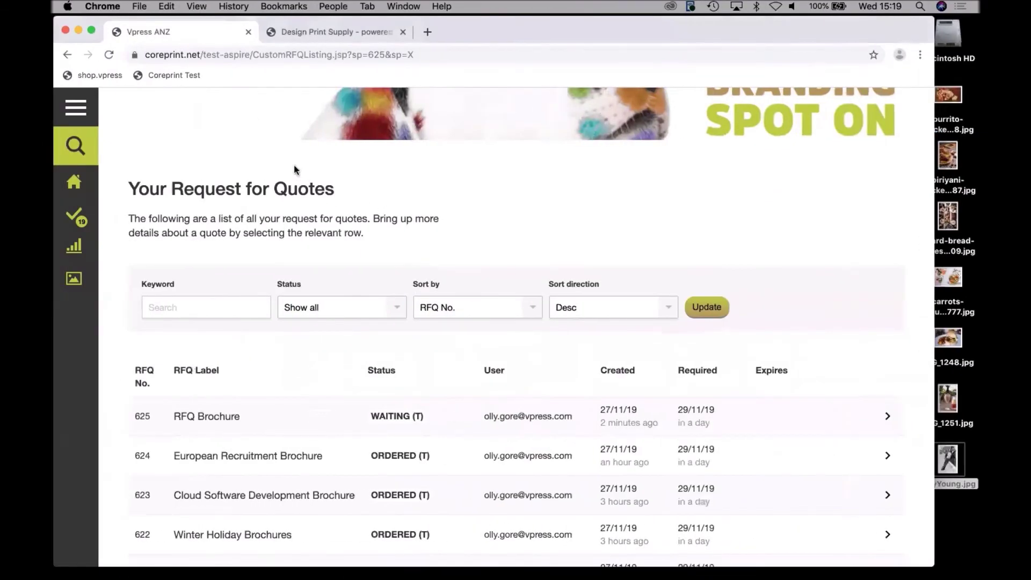
click(109, 55)
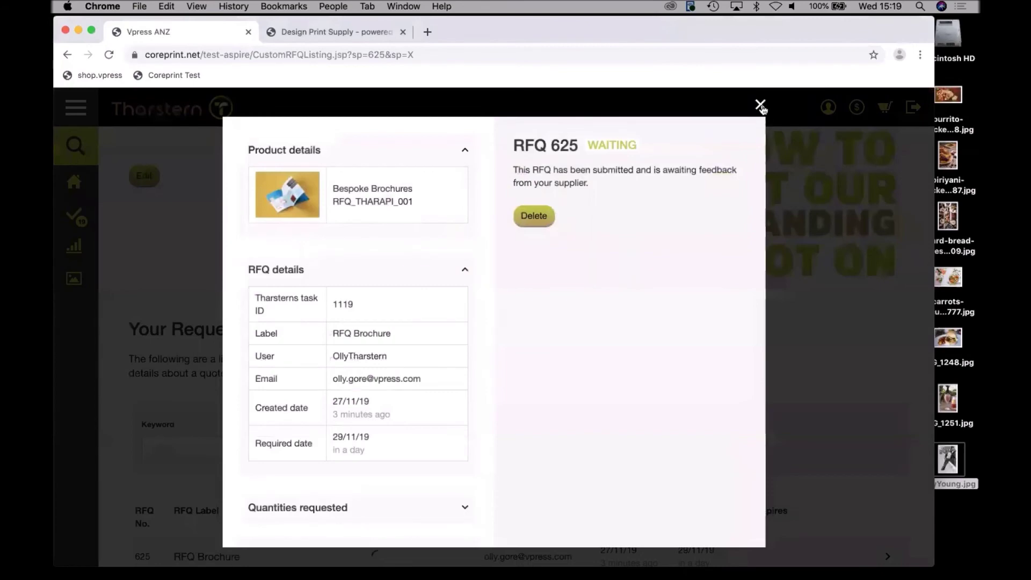
click(761, 104)
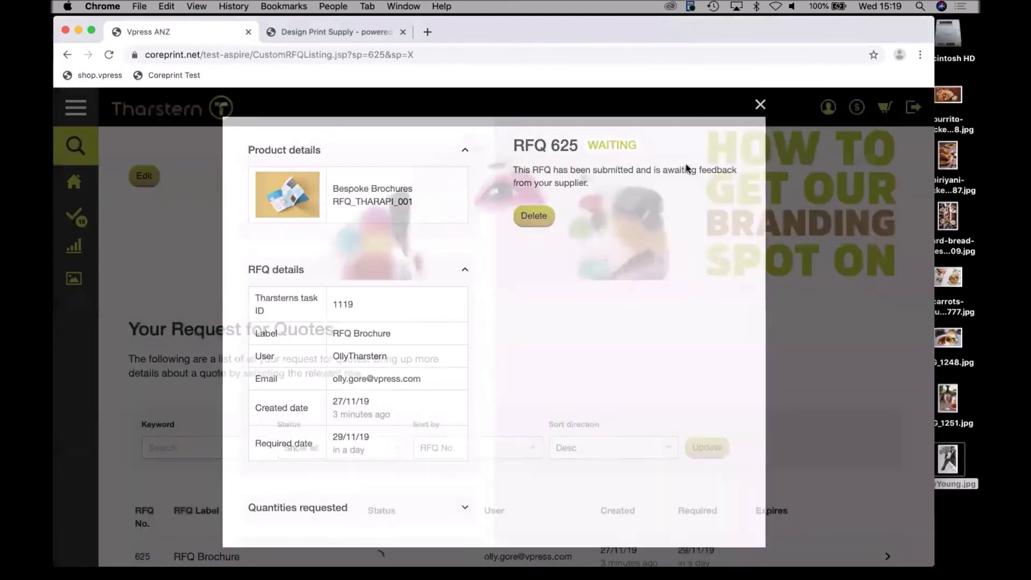
scroll(515, 357, down, 3)
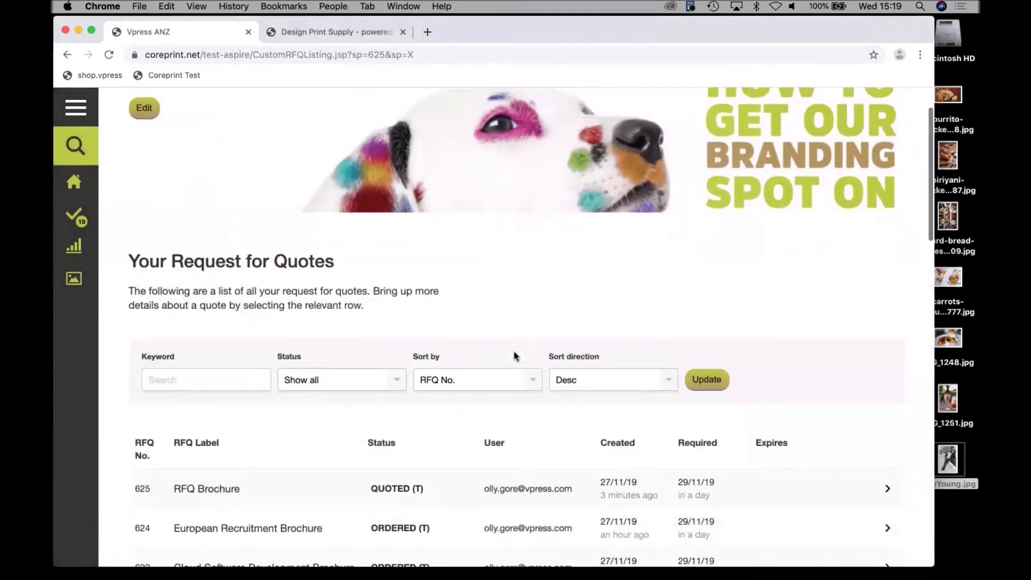
scroll(514, 355, down, 2)
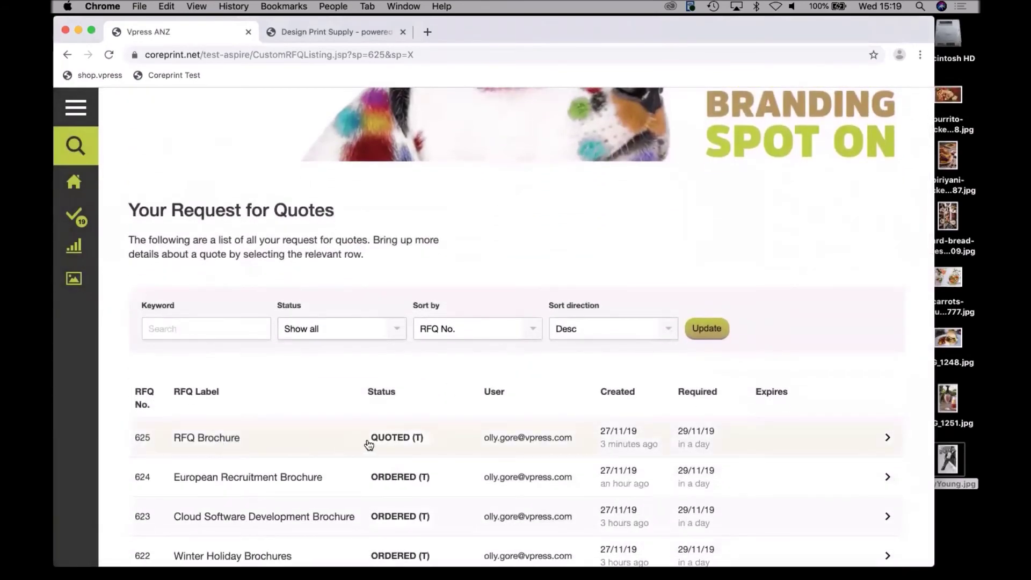
Open the RFQ Brochure request and examine its quoted quantities and prices and its expanded Elements details.
click(402, 440)
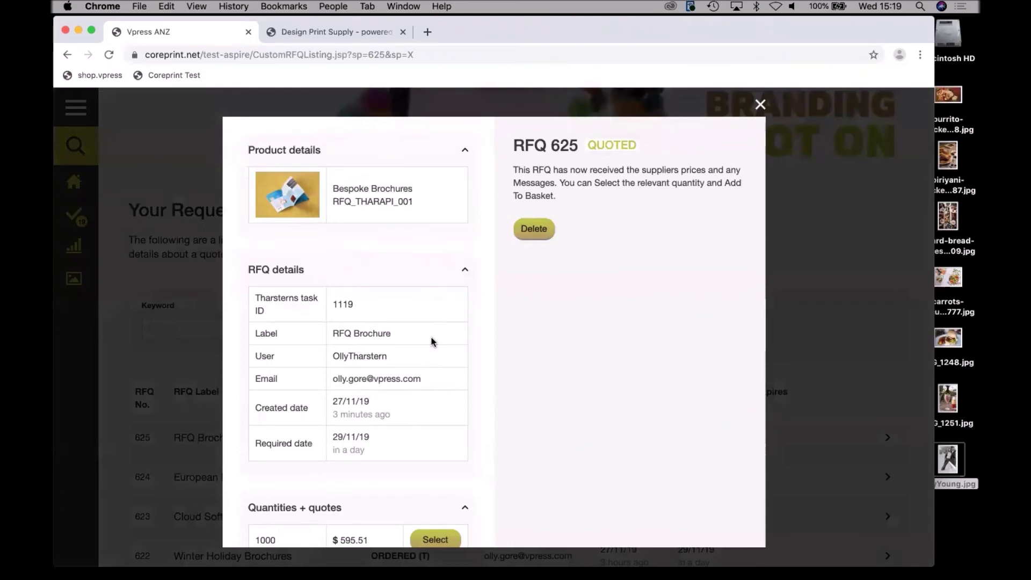
scroll(433, 343, down, 3)
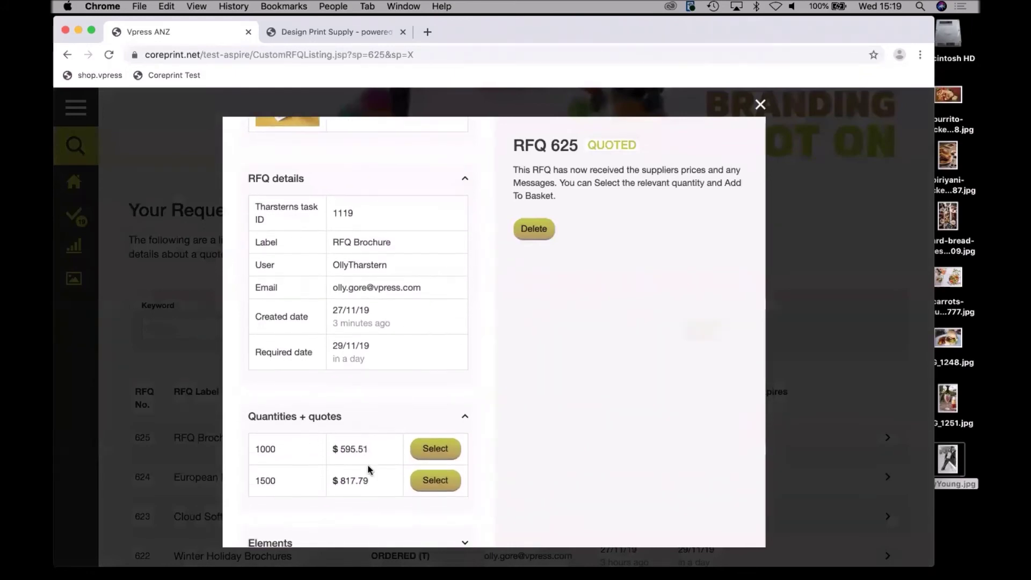
scroll(369, 478, down, 1)
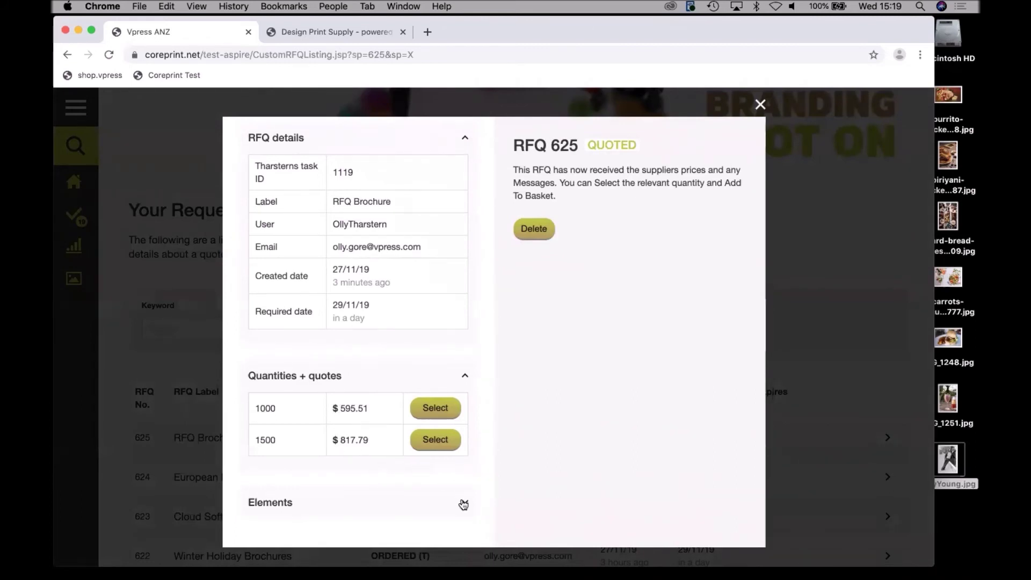
click(464, 505)
scroll(401, 478, down, 3)
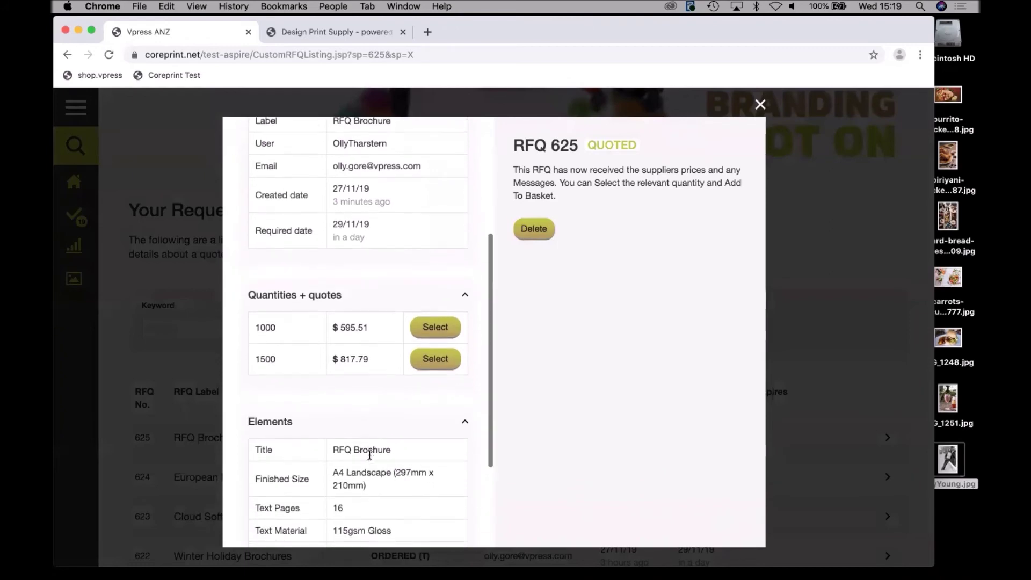
scroll(375, 474, down, 3)
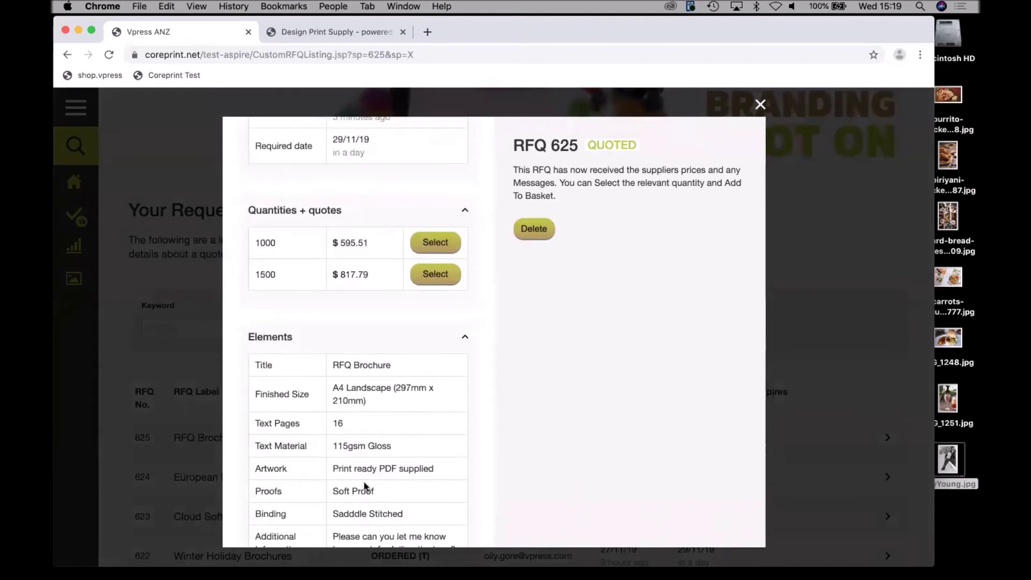
scroll(378, 429, up, 3)
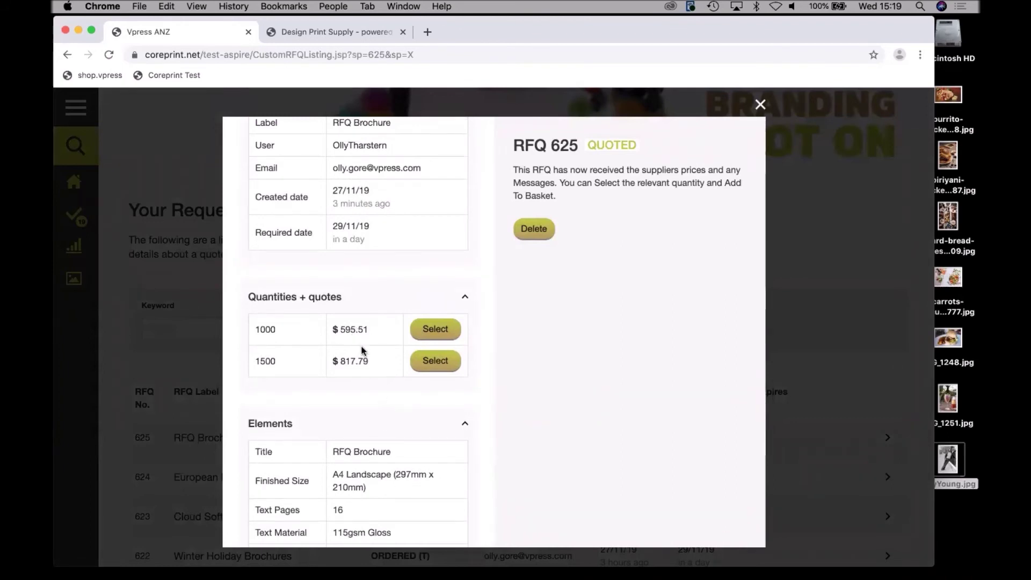
Select the quote for 1500 copies and enter CS8888 as the cost centre.
click(434, 362)
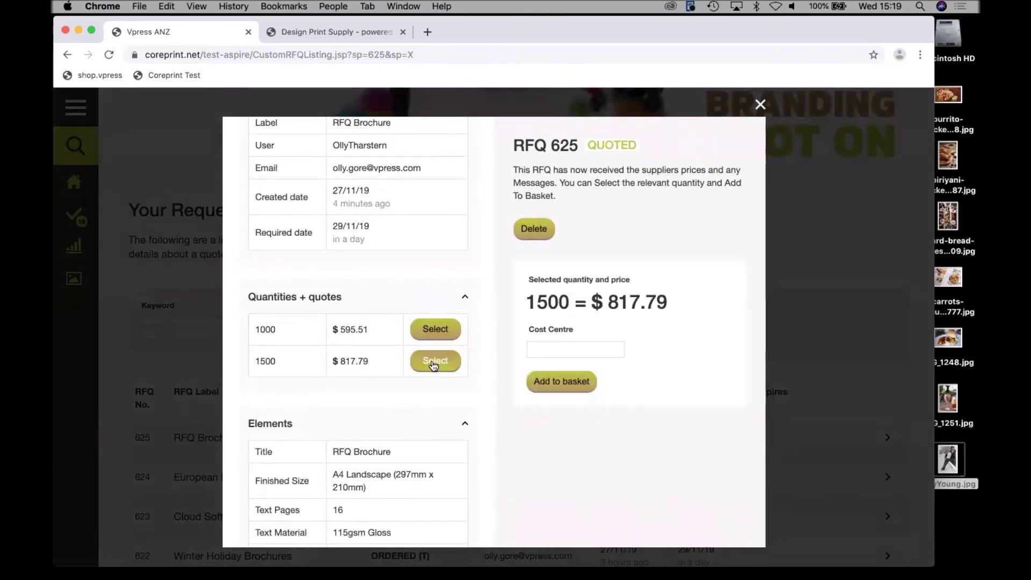
click(540, 349)
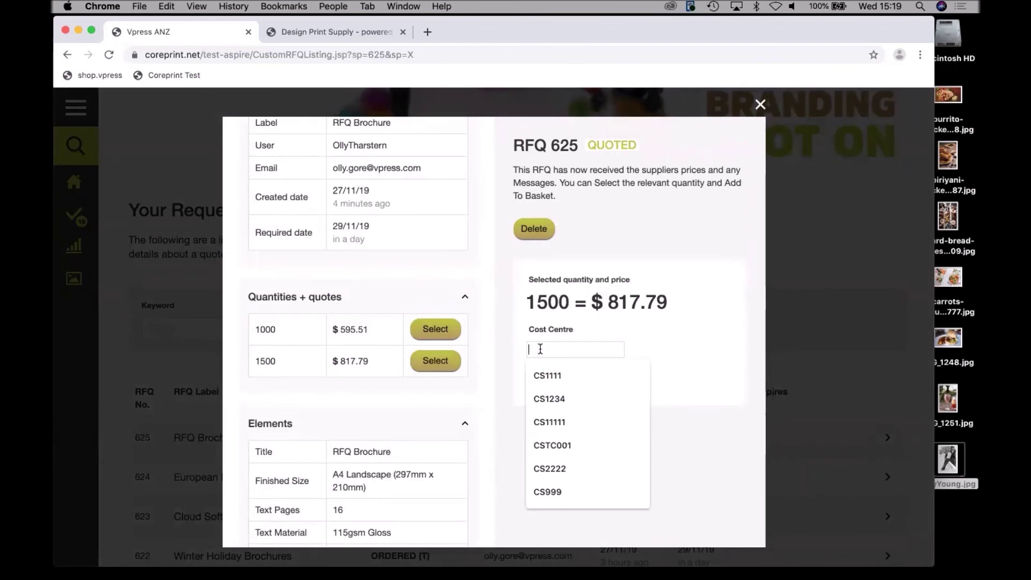
text(CS8888)
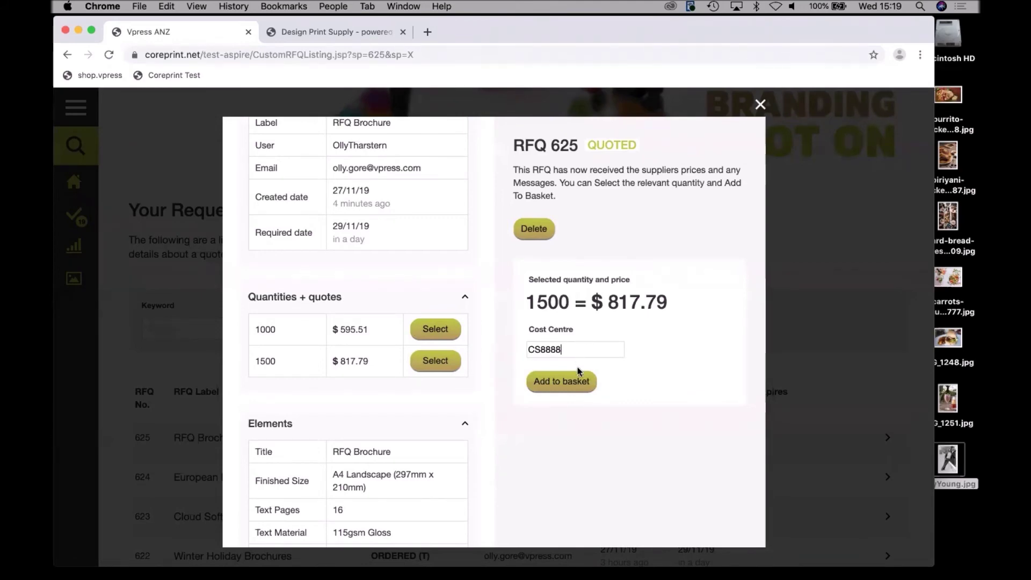
Add the selected 1500-copy brochure quote to the basket and proceed to checkout.
click(570, 381)
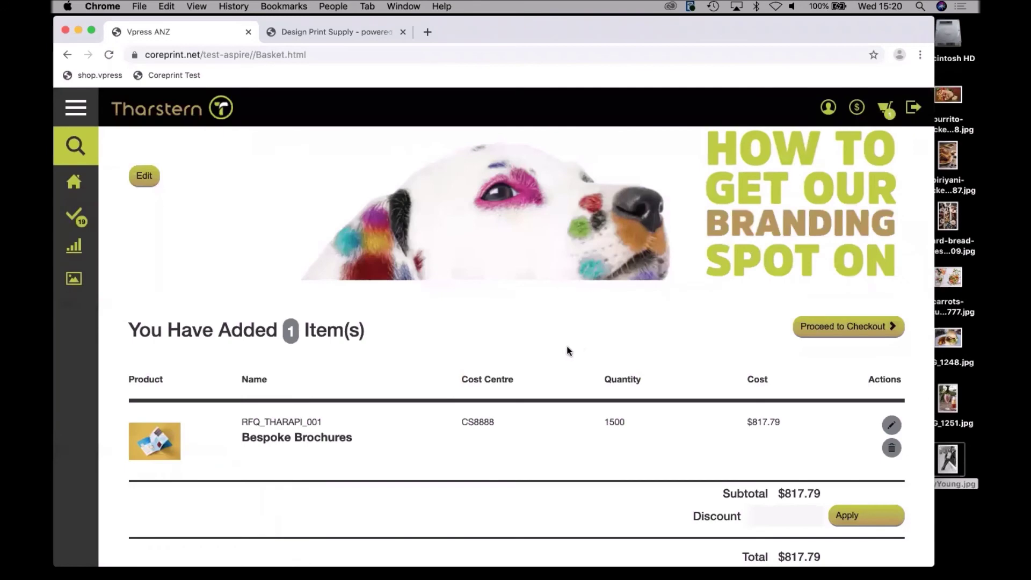
scroll(566, 343, down, 4)
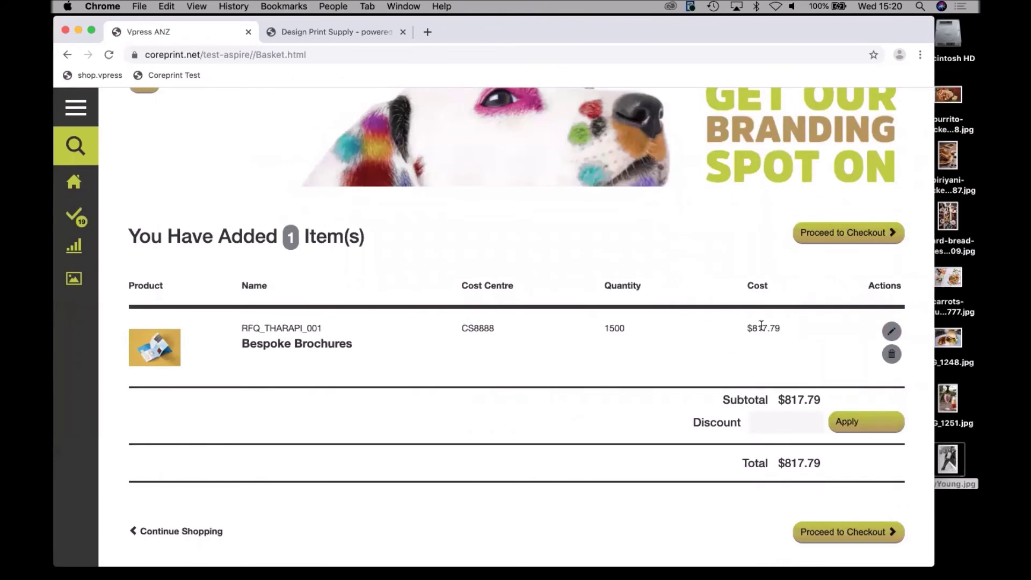
click(840, 232)
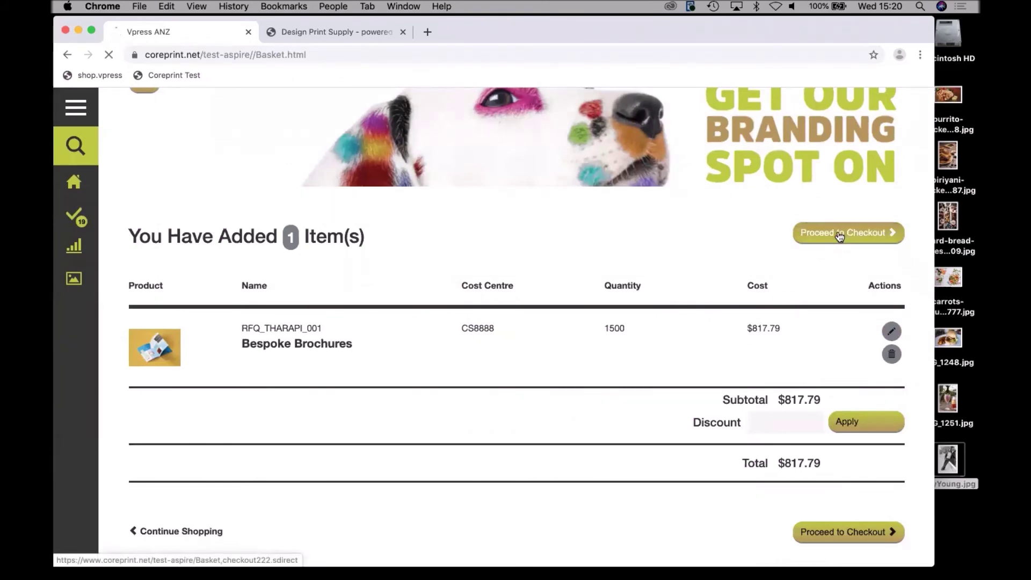
Fill in the purchase order number with the first saved suggestion, leave the second purchase order number blank, and check out the order.
click(194, 435)
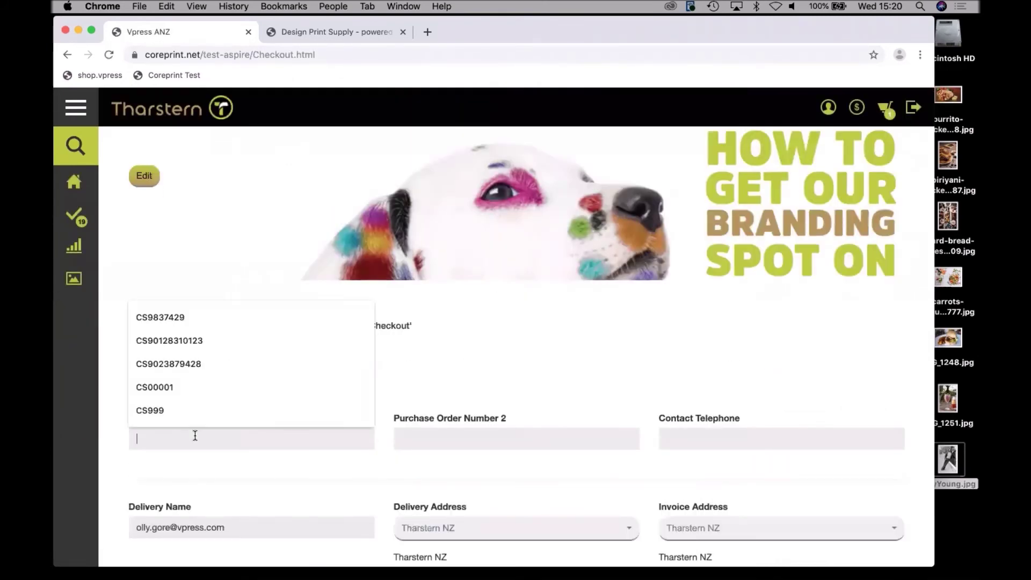
click(182, 313)
scroll(344, 483, down, 3)
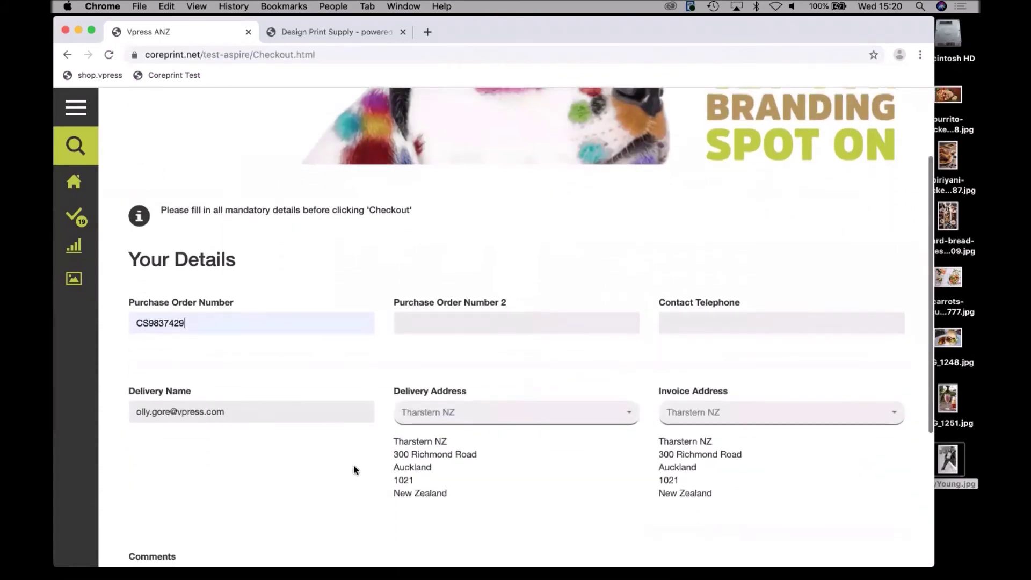
click(441, 324)
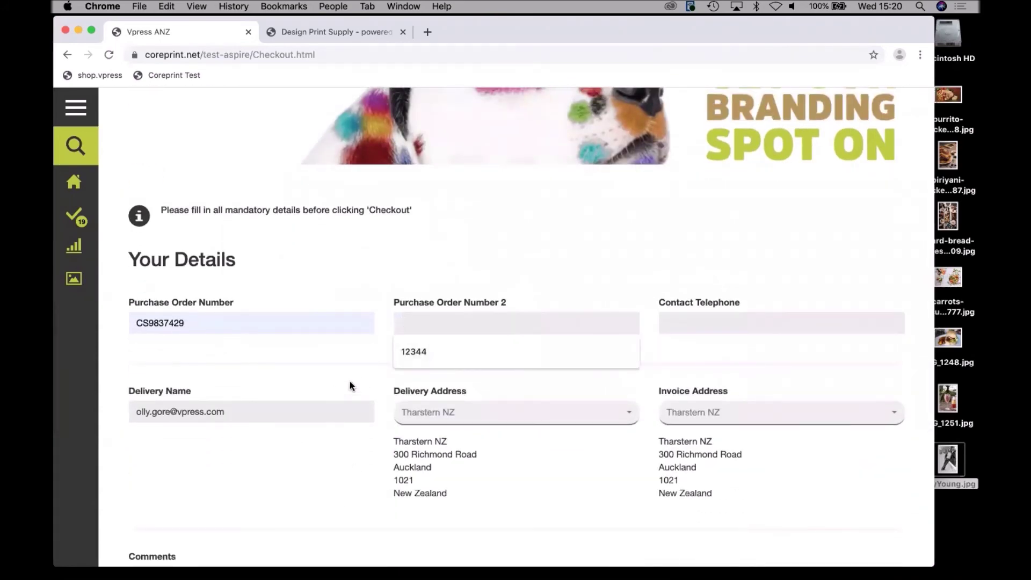
scroll(479, 436, down, 5)
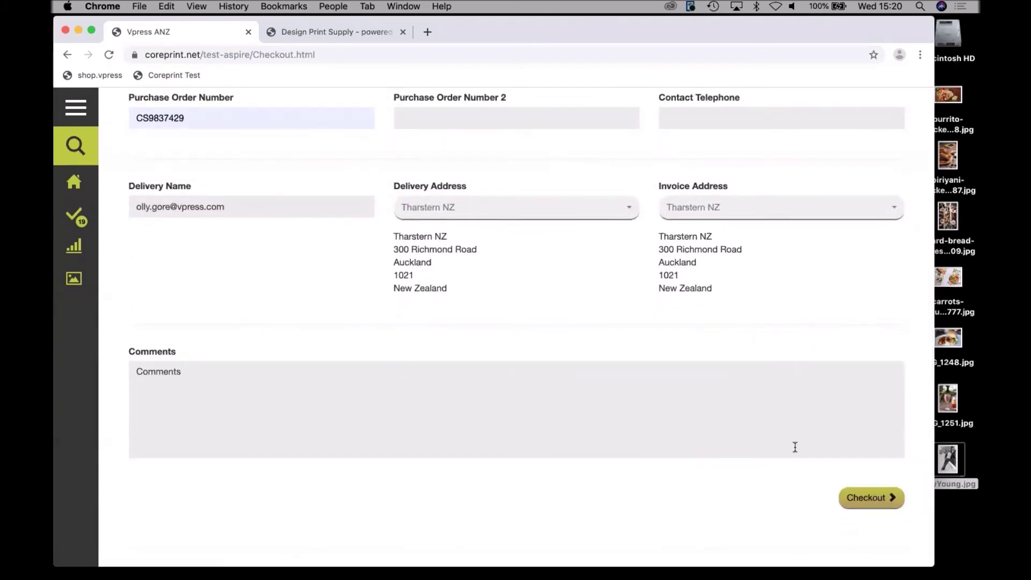
click(859, 506)
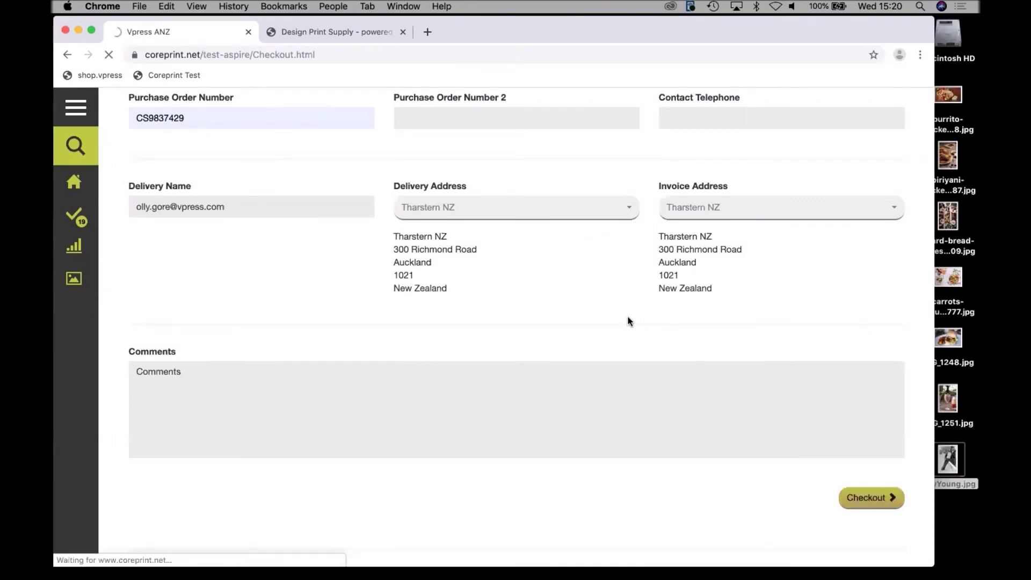
Switch to Tharstern Primo, refresh the list of today's live jobs, and select the RFQ Brochure job.
key(ctrl+Right)
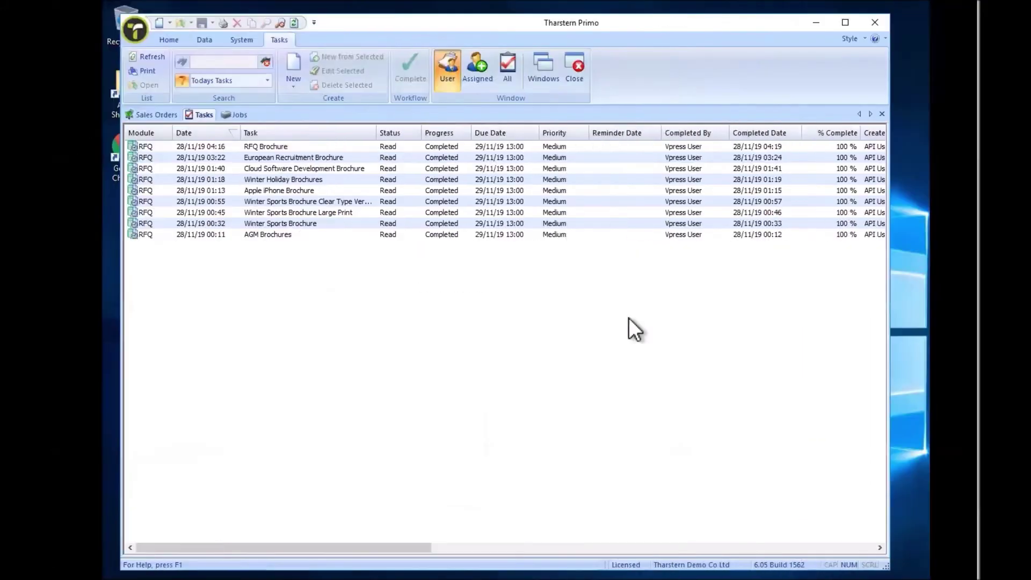
click(231, 114)
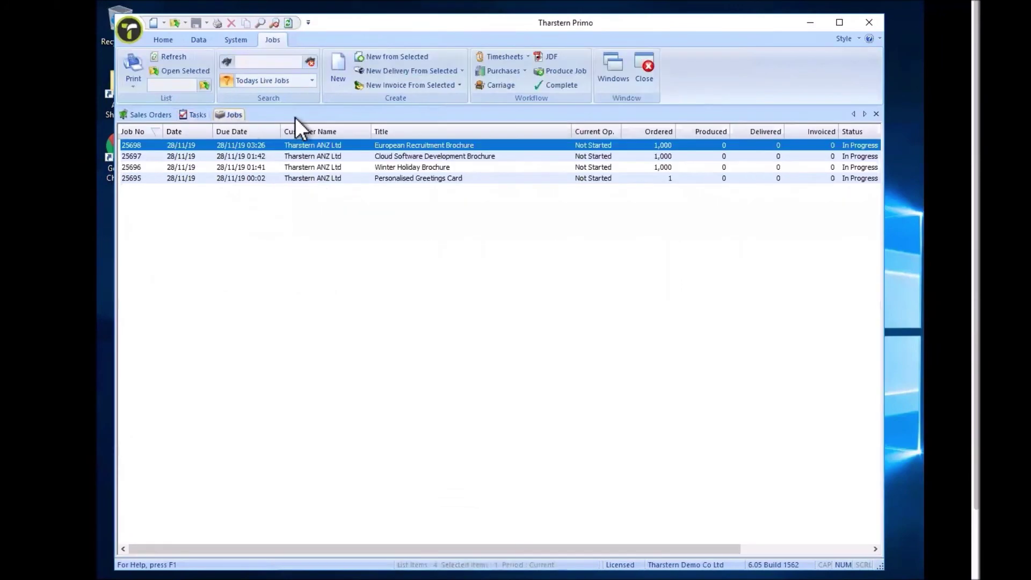
click(289, 24)
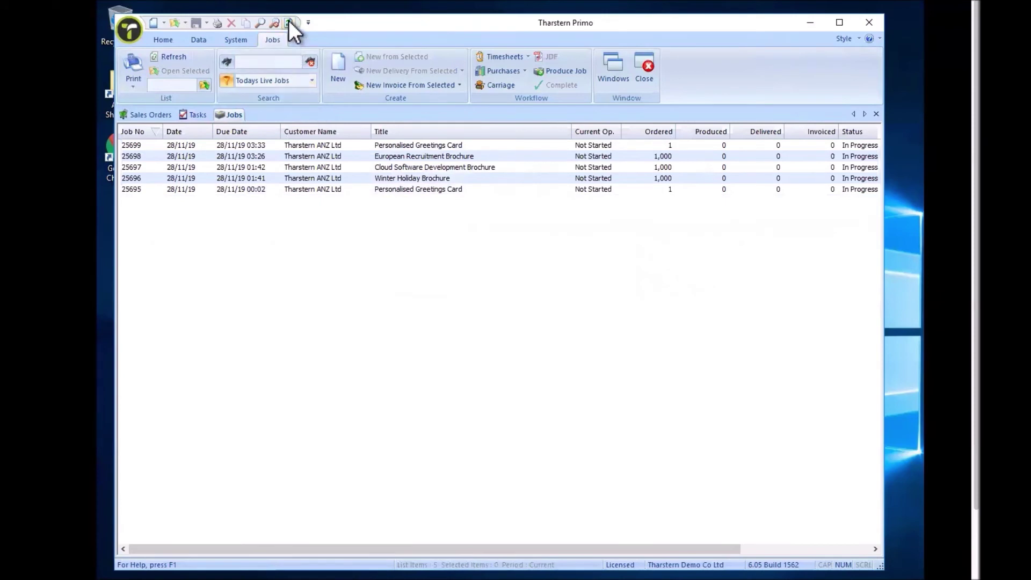
click(289, 21)
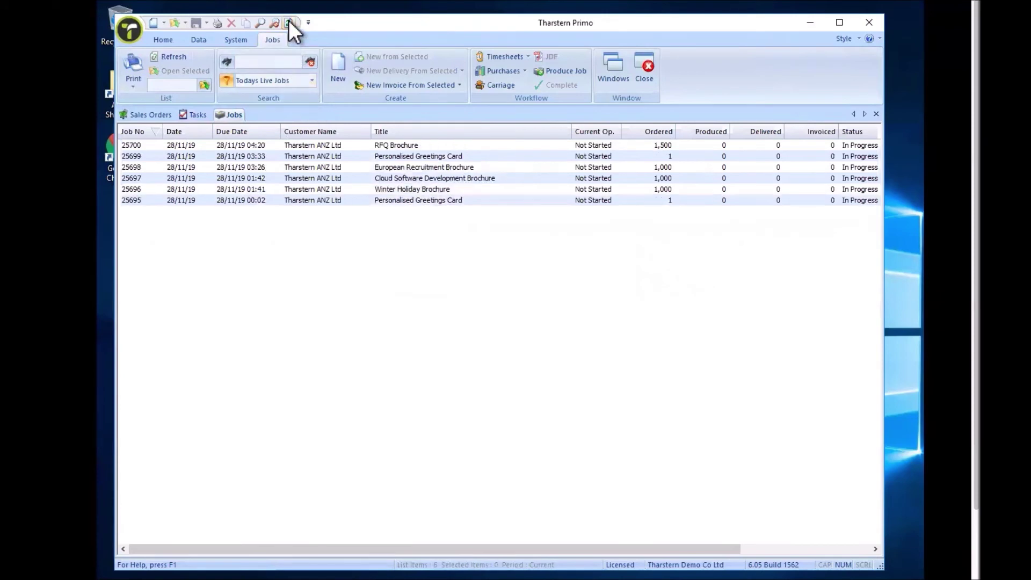
click(393, 144)
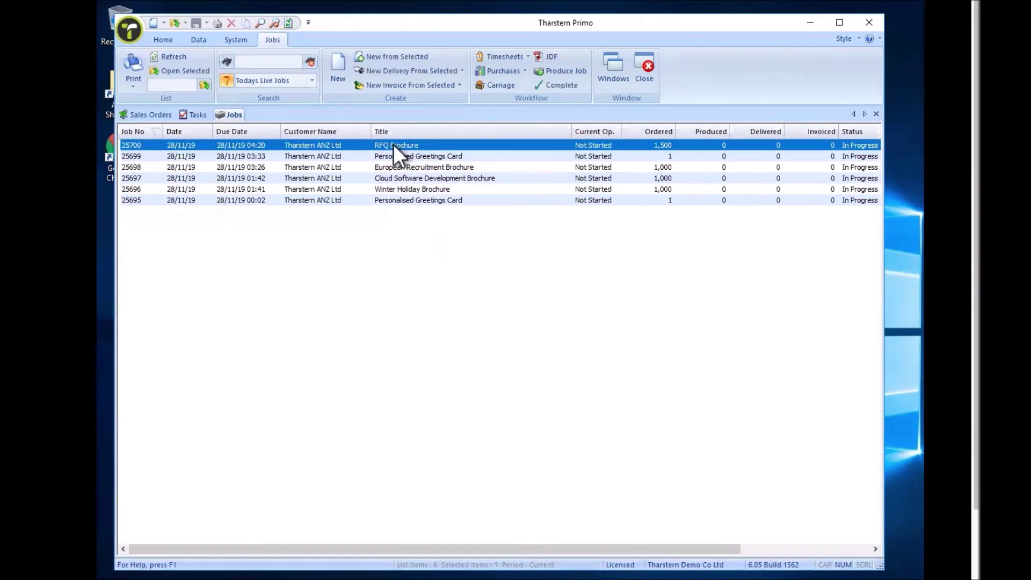